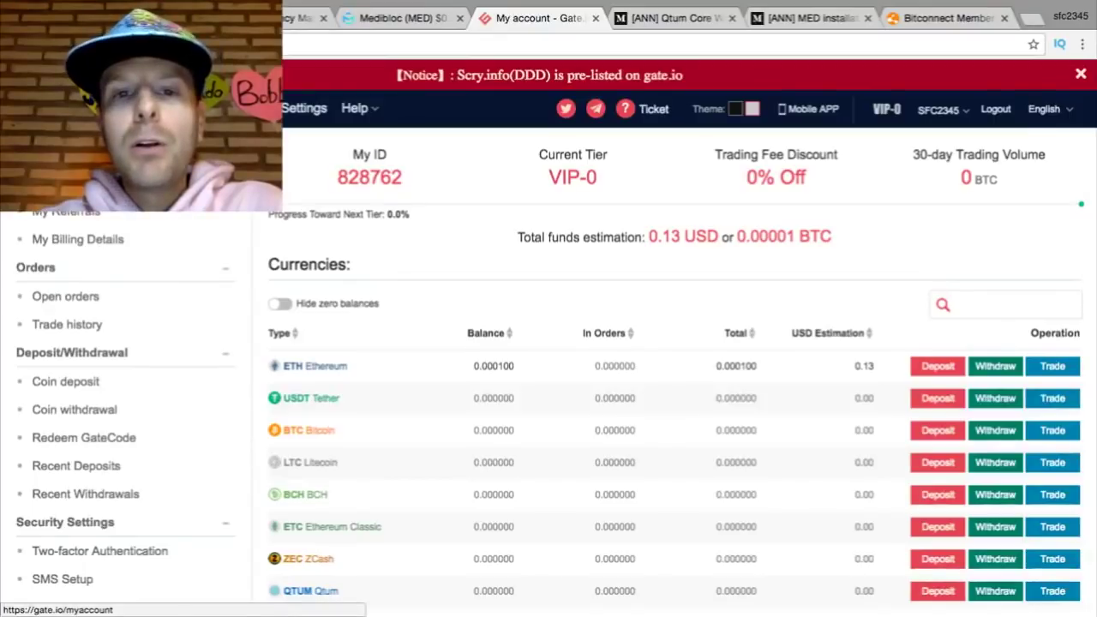
- Filter the account's currencies list by "ether"
scroll(379, 467, down, 3)
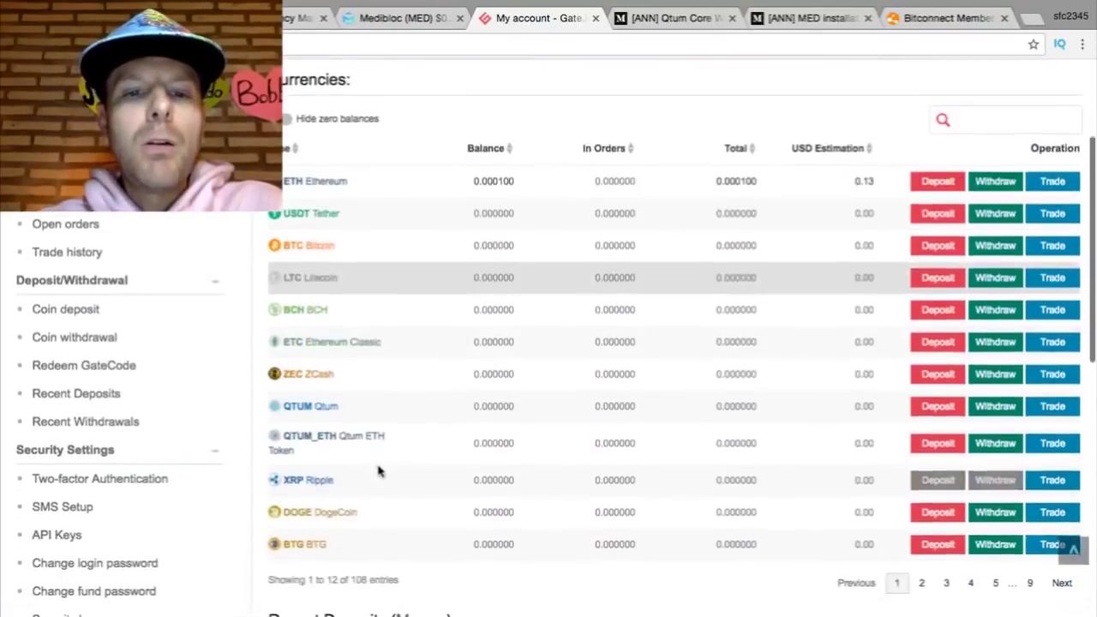
scroll(379, 469, down, 2)
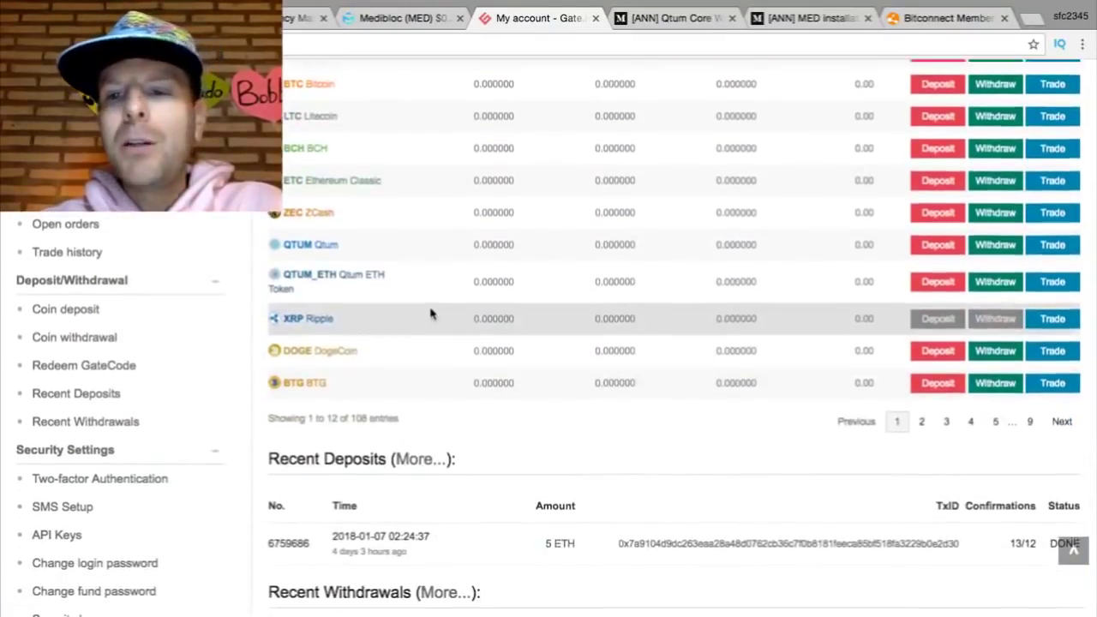
scroll(431, 314, up, 2)
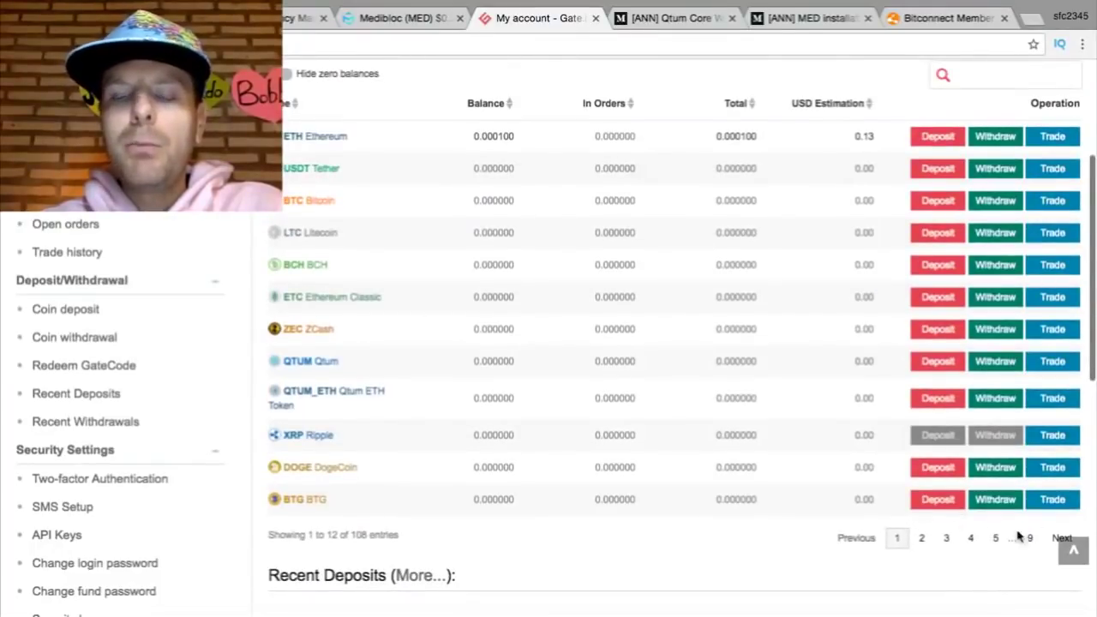
scroll(575, 355, up, 1)
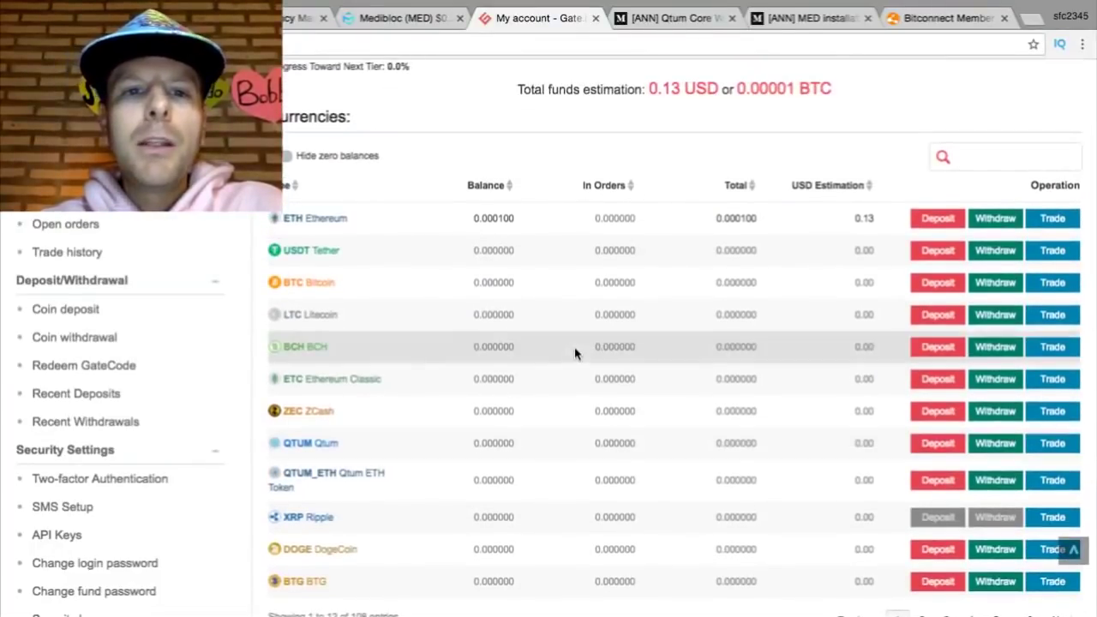
click(968, 157)
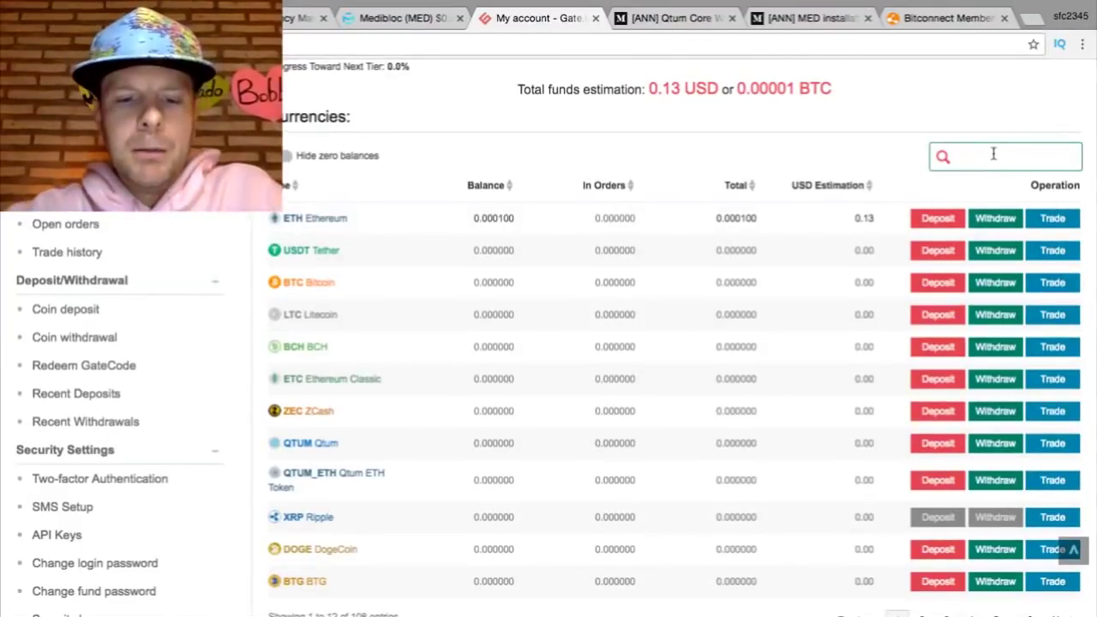
text(ether)
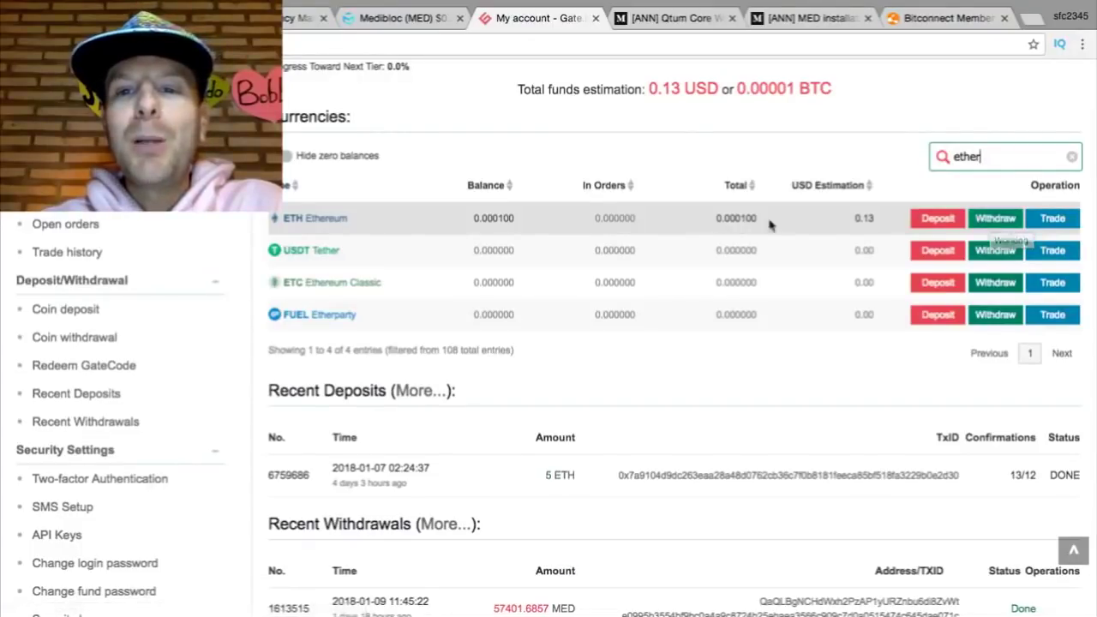
- Open the Ethereum (ETH) deposit page and select the full deposit address
click(936, 219)
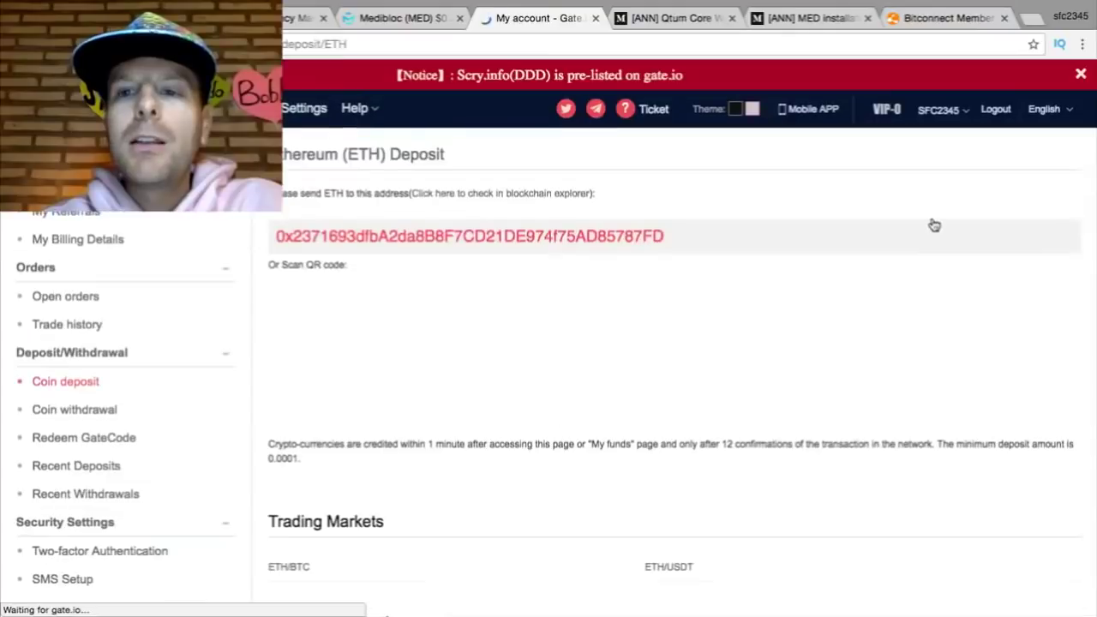
double_click(507, 237)
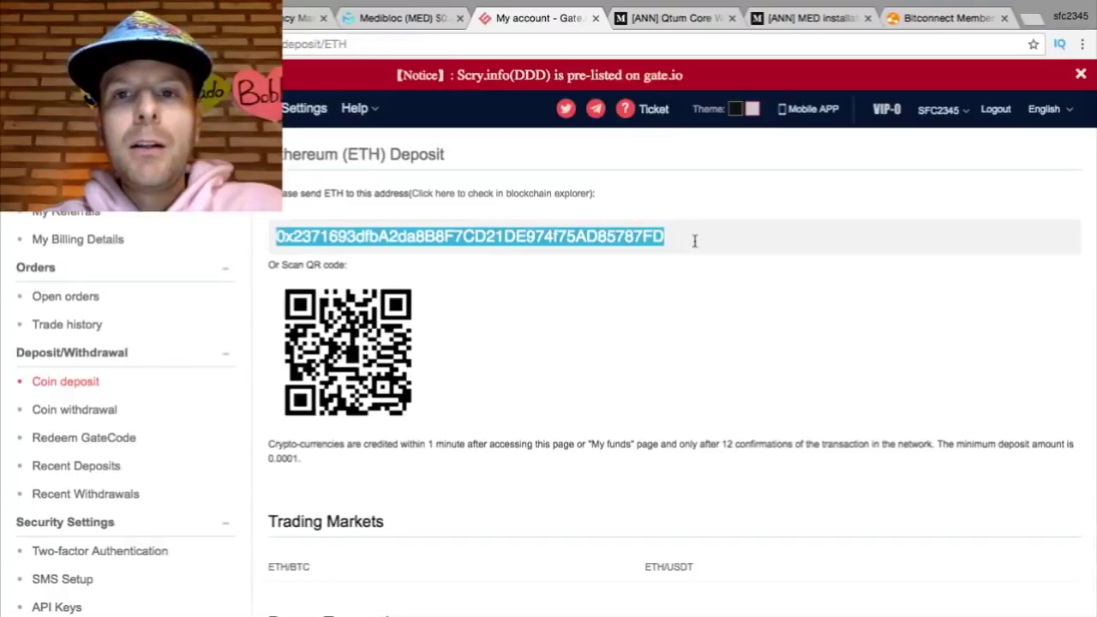
- Open a new browser tab and enter "coin" as the start of the web address
click(1031, 23)
text(coin)
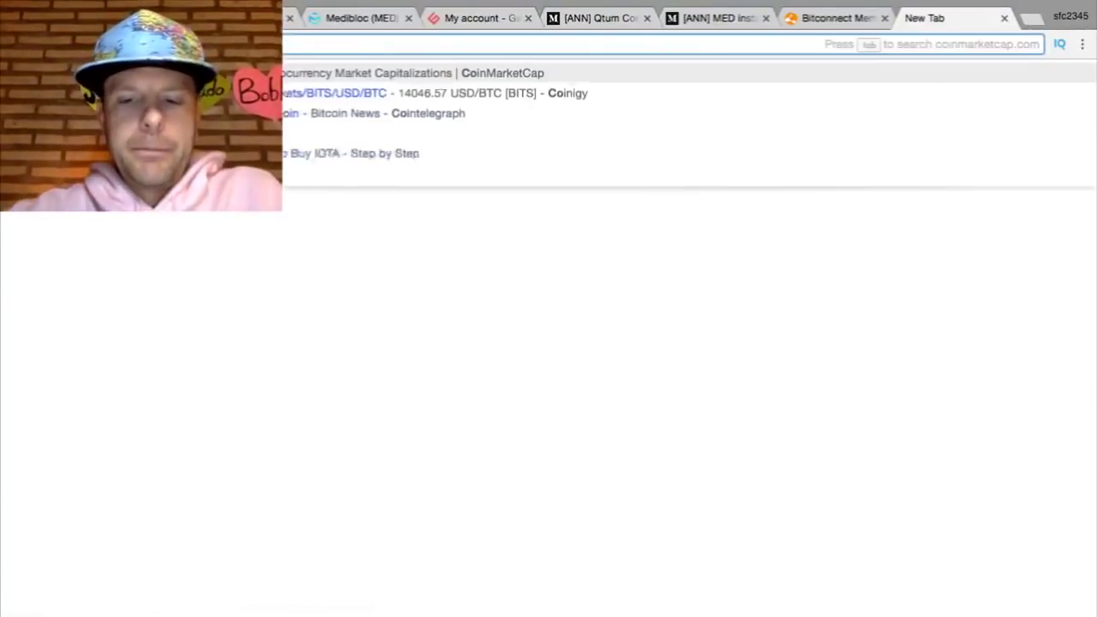
text(marketcap)
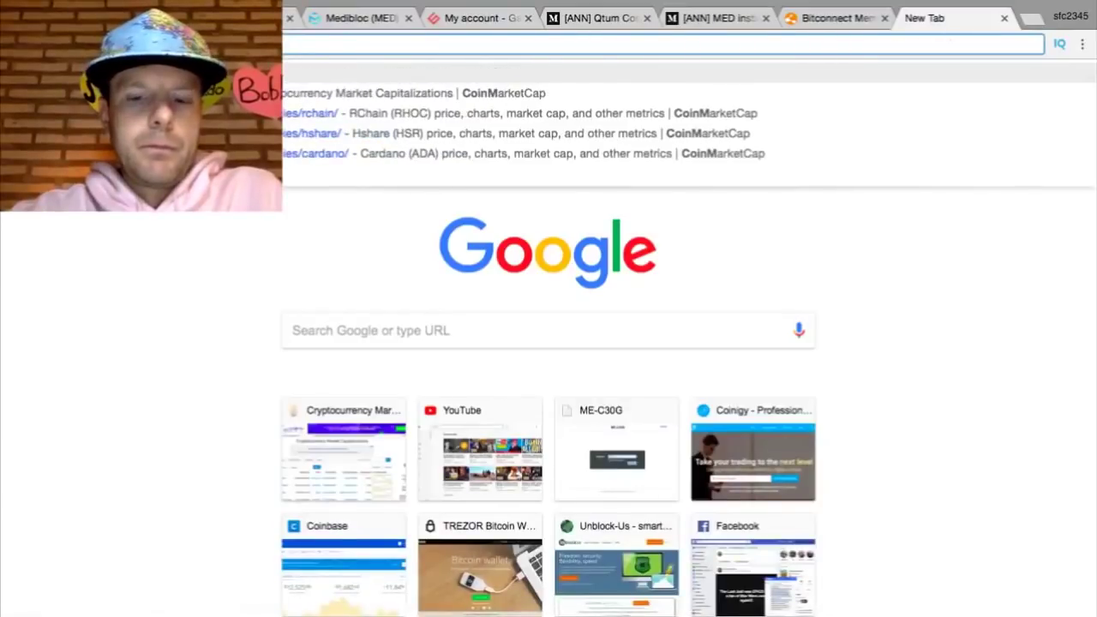
key(BackSpace)
key(BackSpace)
key(BackSpace)
key(BackSpace)
key(BackSpace)
key(BackSpace)
key(BackSpace)
key(BackSpace)
key(BackSpace)
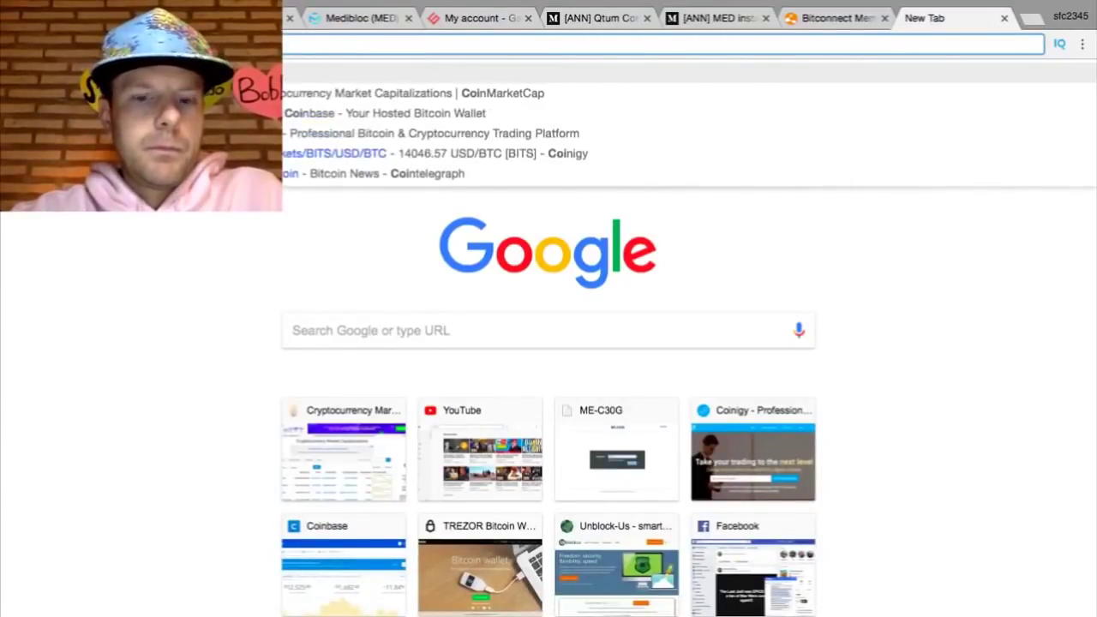
- Complete the entry with "base" to load Coinbase, and look up the ETH Wallet among the accounts
text(base)
key(Return)
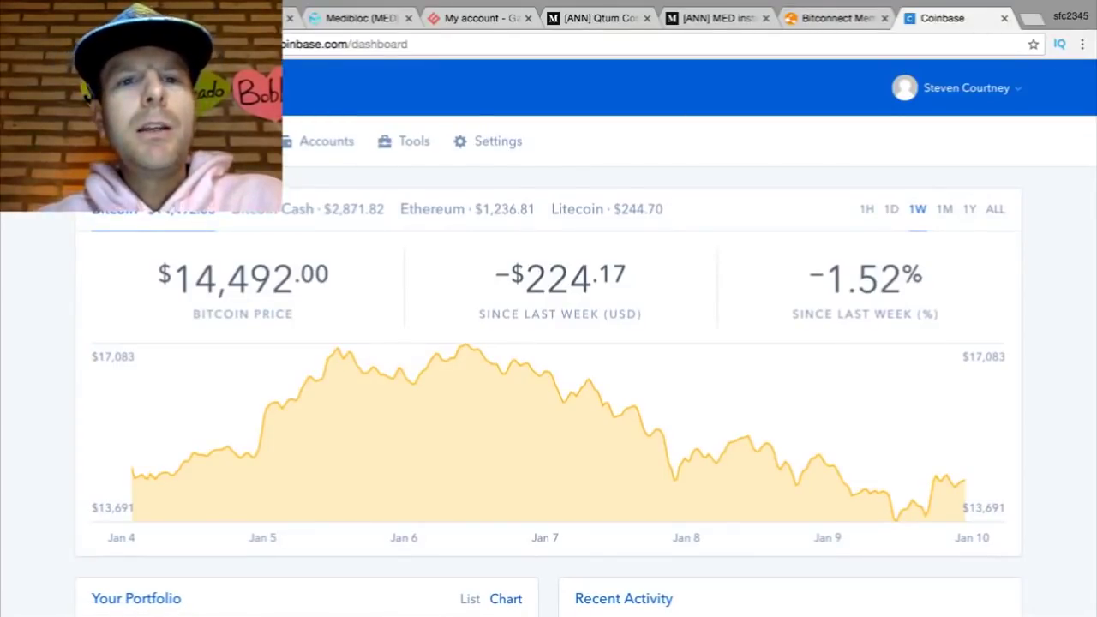
click(323, 144)
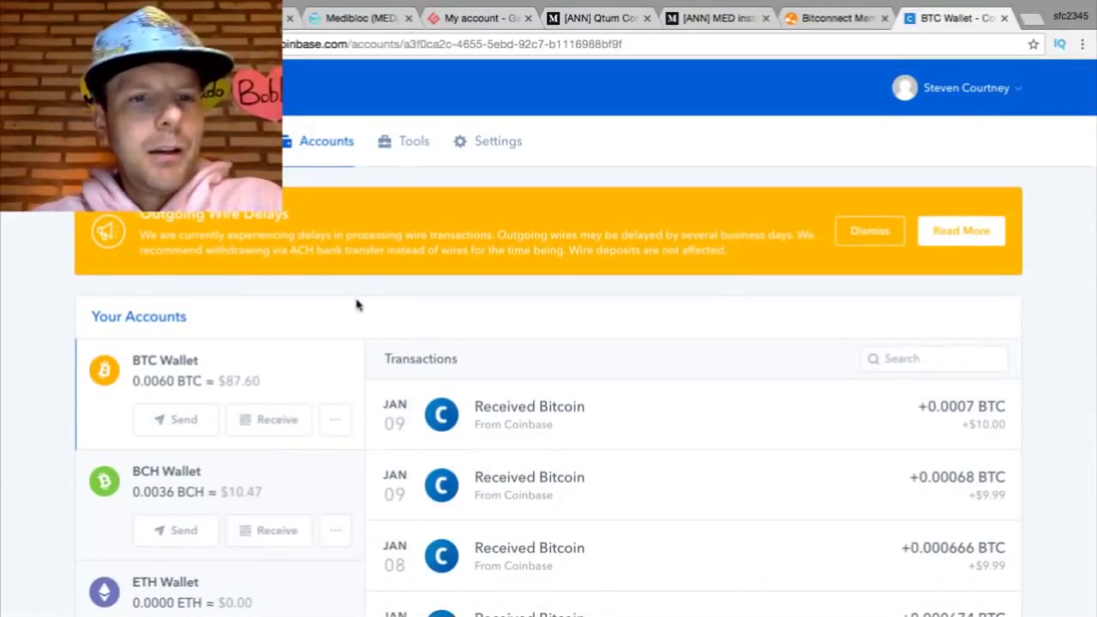
scroll(358, 304, down, 2)
scroll(367, 428, up, 2)
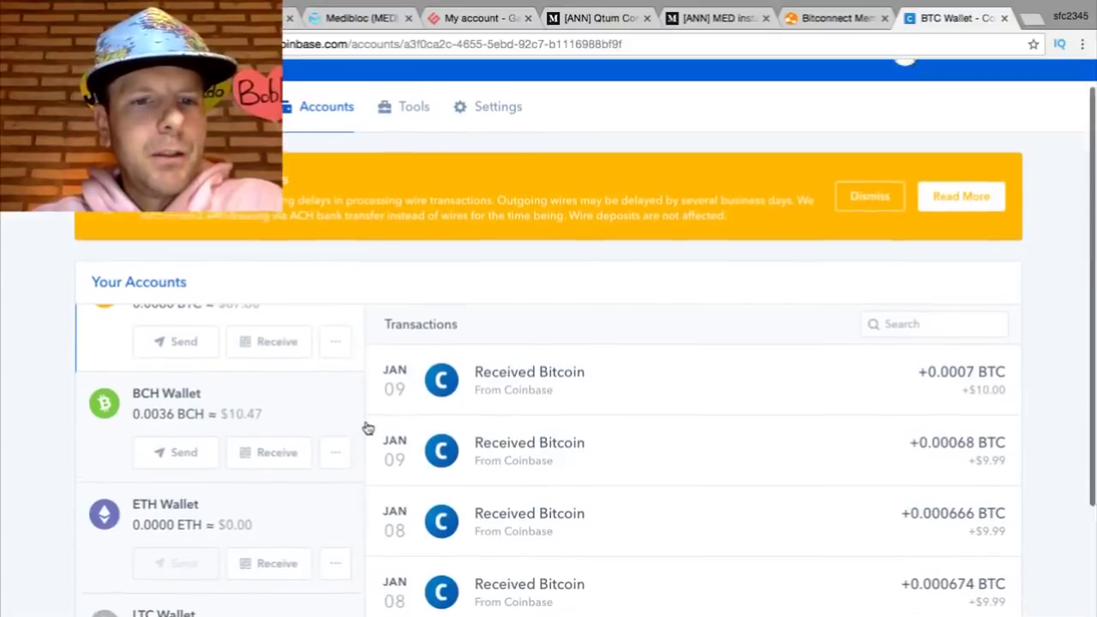
scroll(334, 430, down, 1)
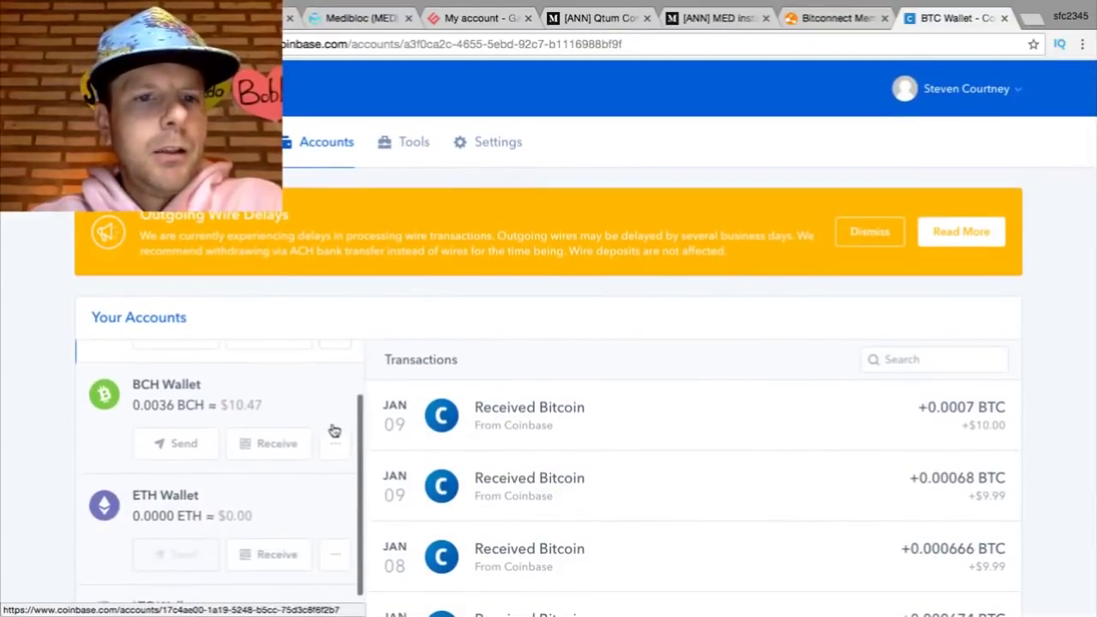
scroll(334, 430, up, 1)
scroll(334, 430, down, 1)
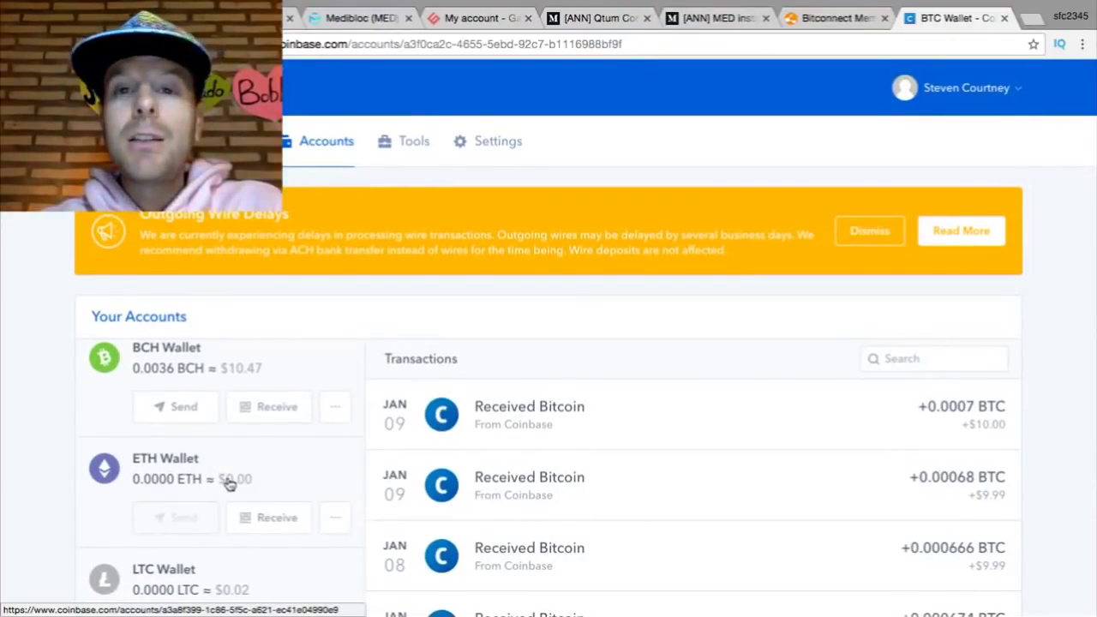
scroll(236, 484, down, 2)
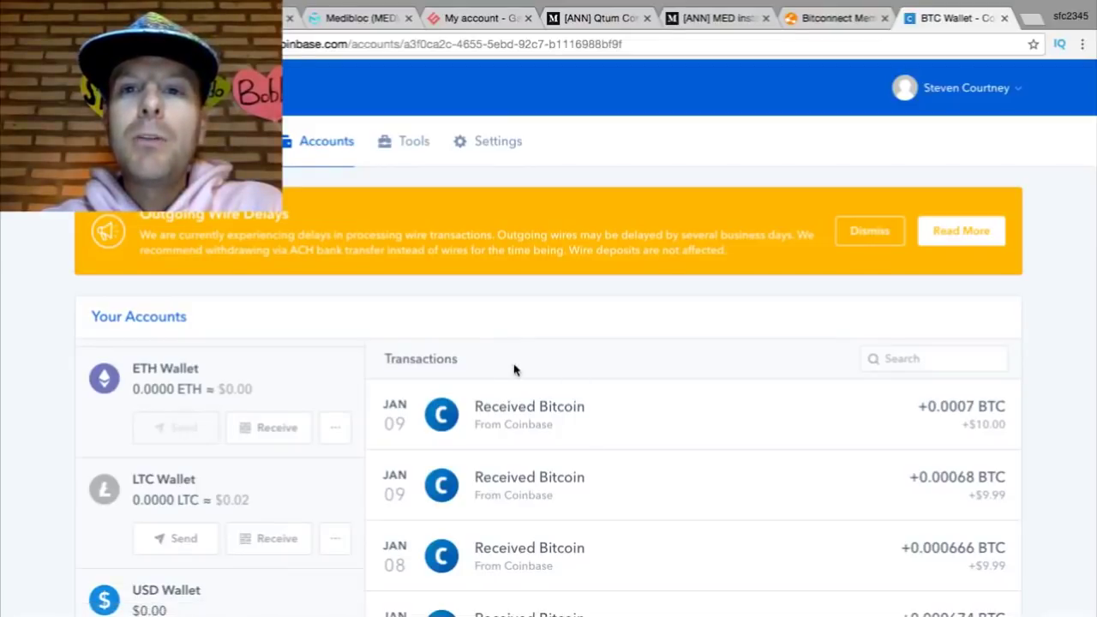
- Return to the gate.io Ethereum deposit page and review its recent transactions and deposit records
click(479, 17)
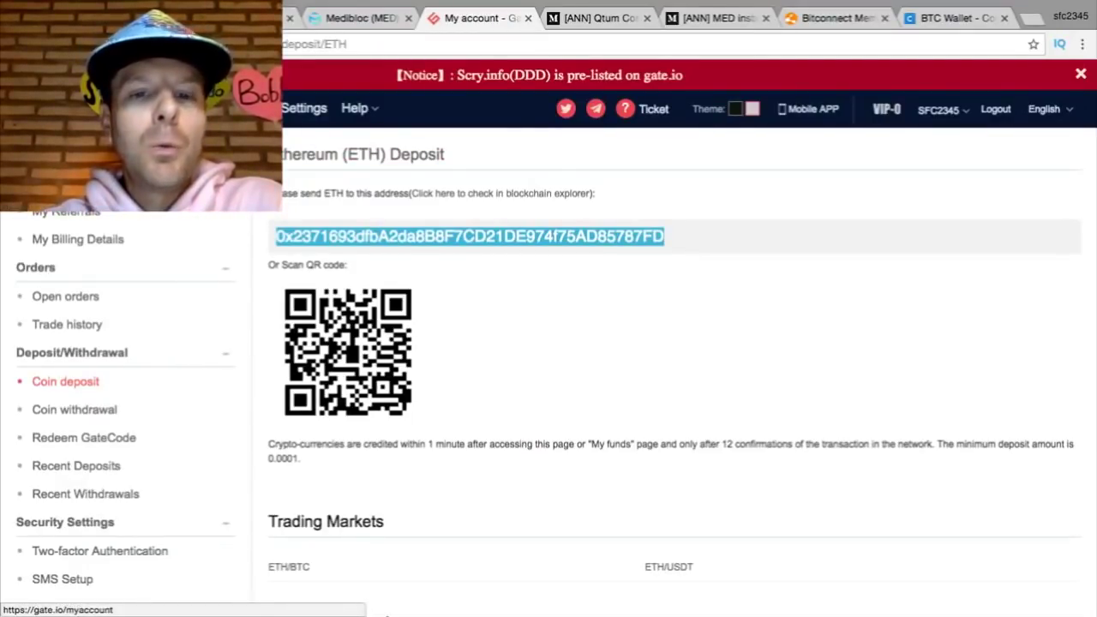
scroll(631, 480, down, 3)
scroll(629, 479, down, 2)
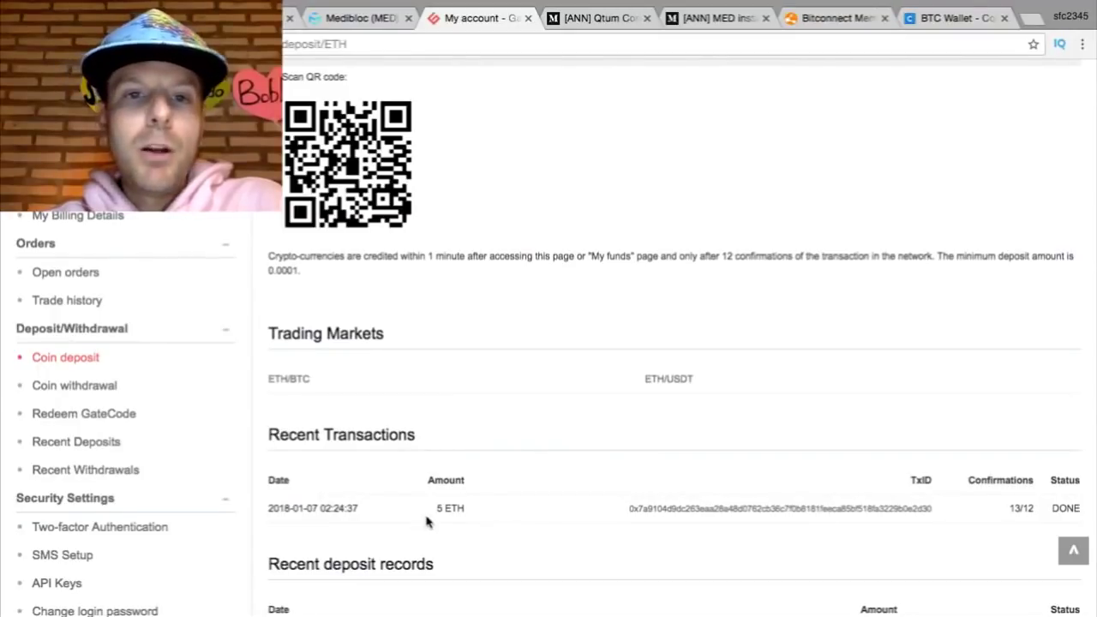
scroll(426, 522, down, 3)
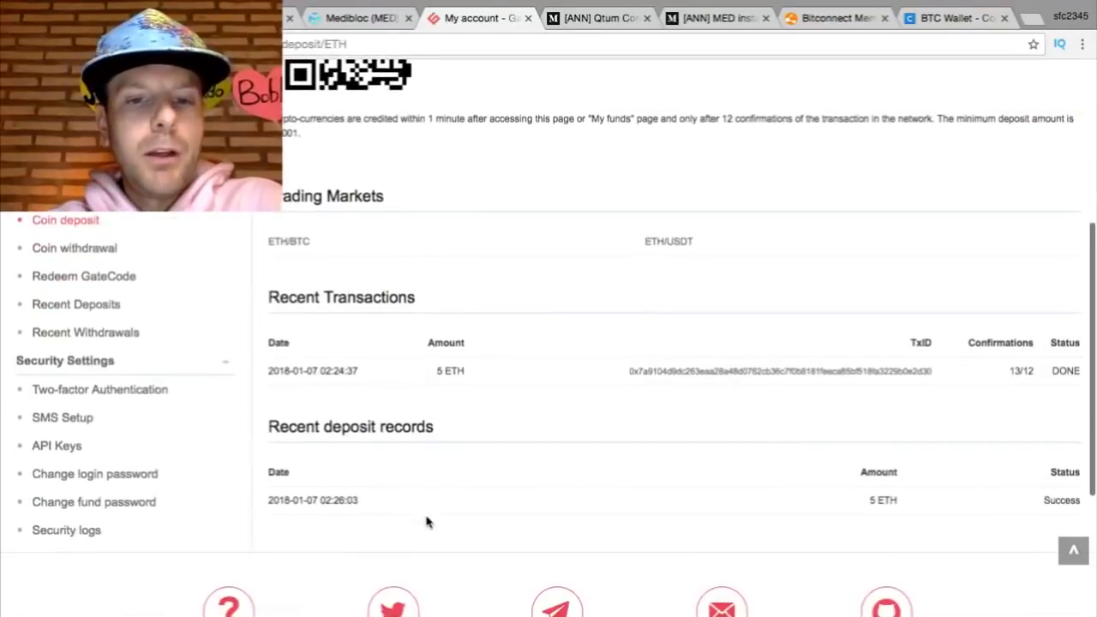
scroll(427, 522, up, 2)
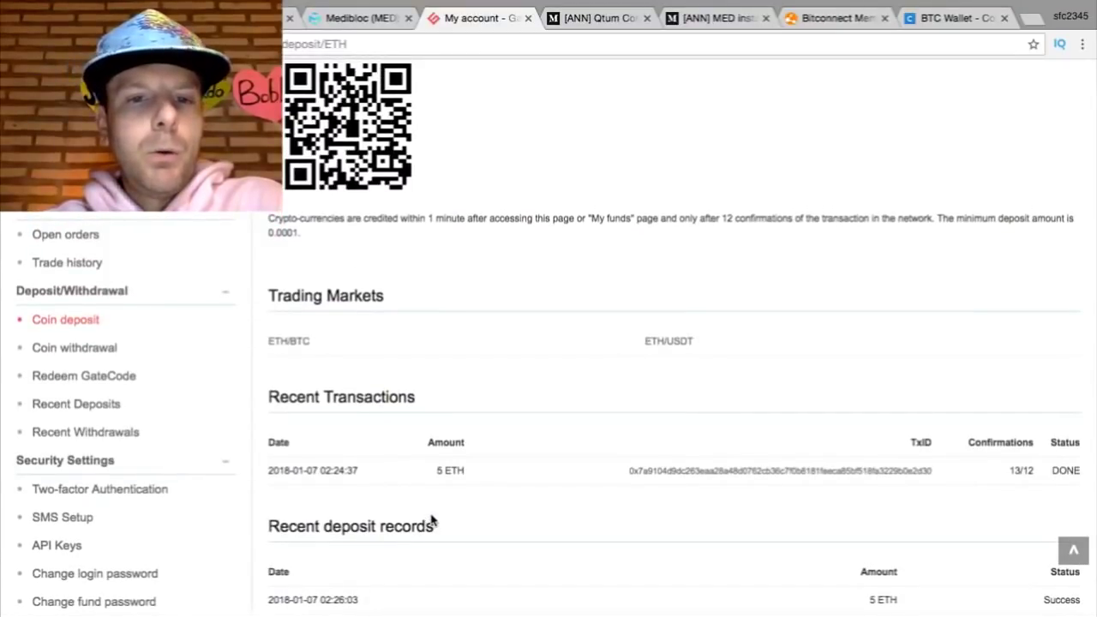
scroll(511, 424, up, 5)
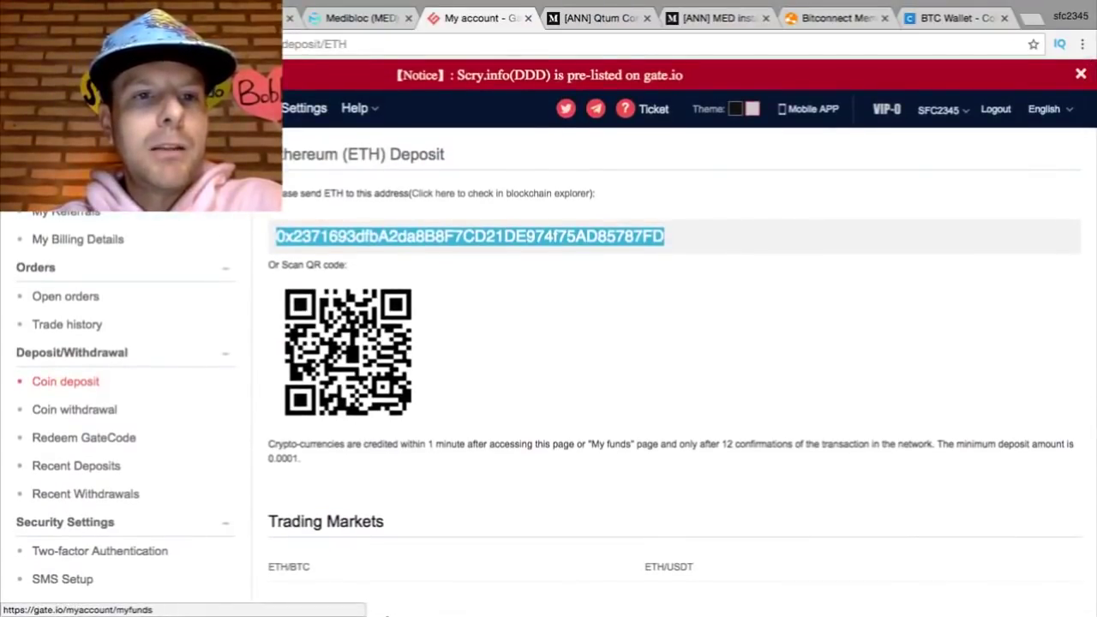
- Open the My Funds page on gate.io and highlight the total funds estimation
click(387, 614)
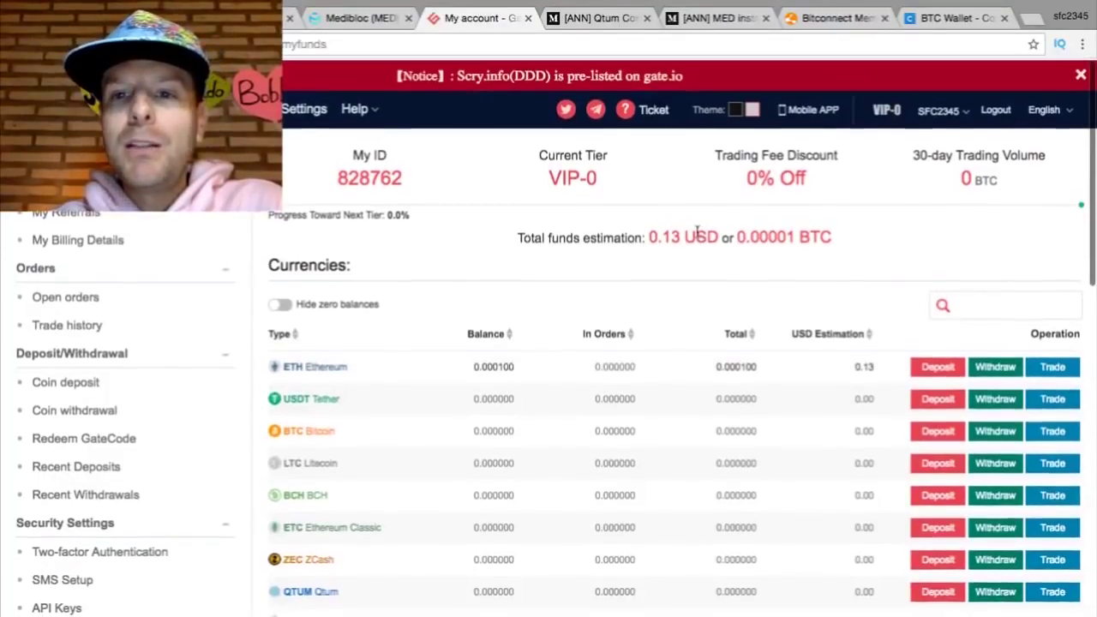
drag(572, 236, 854, 243)
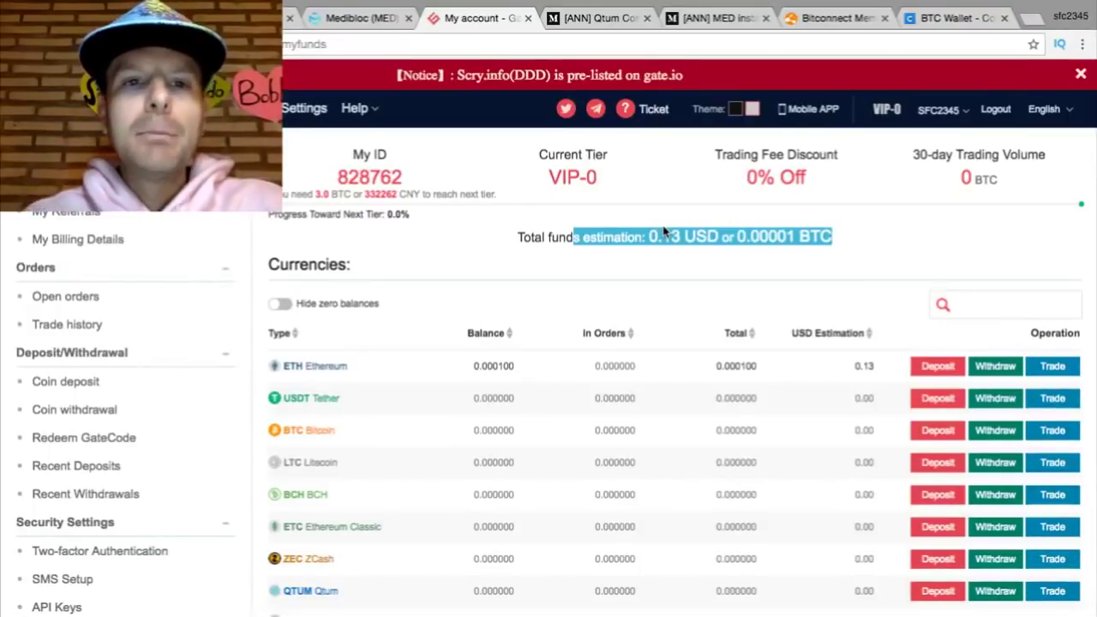
mouse_move(193, 129)
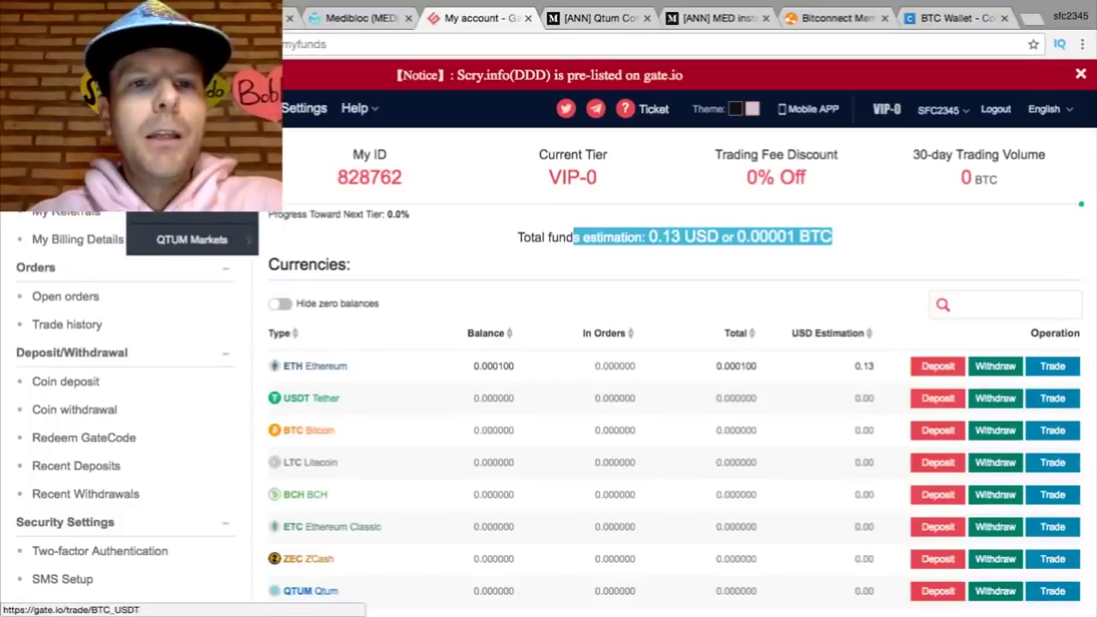
mouse_move(214, 239)
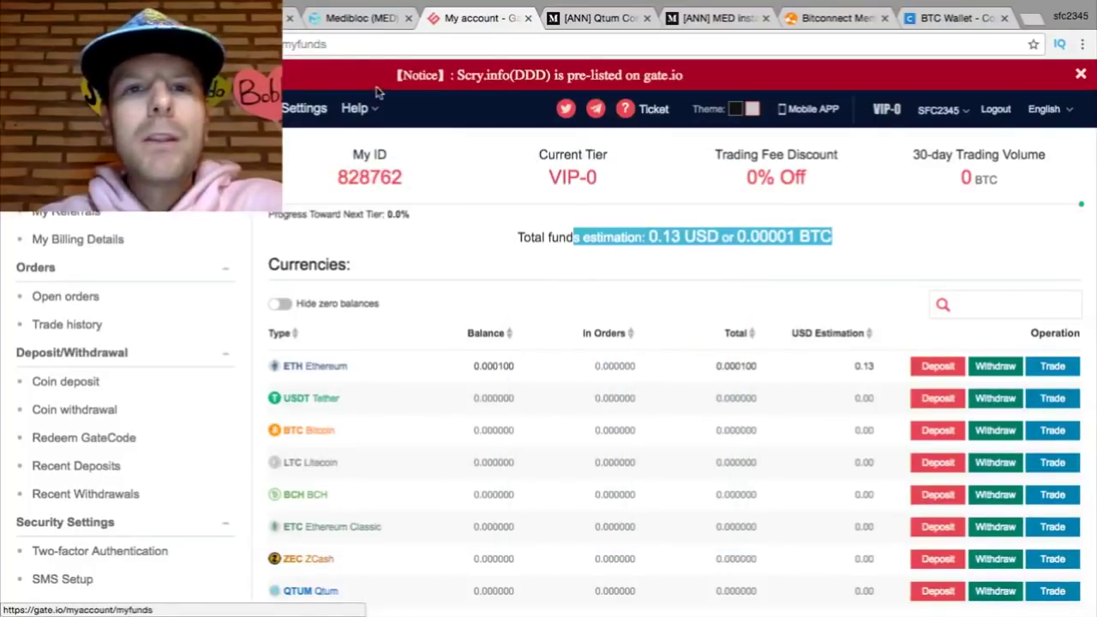
- Switch to the Medibloc page on CoinMarketCap and check which exchanges and pairs trade MED
click(359, 19)
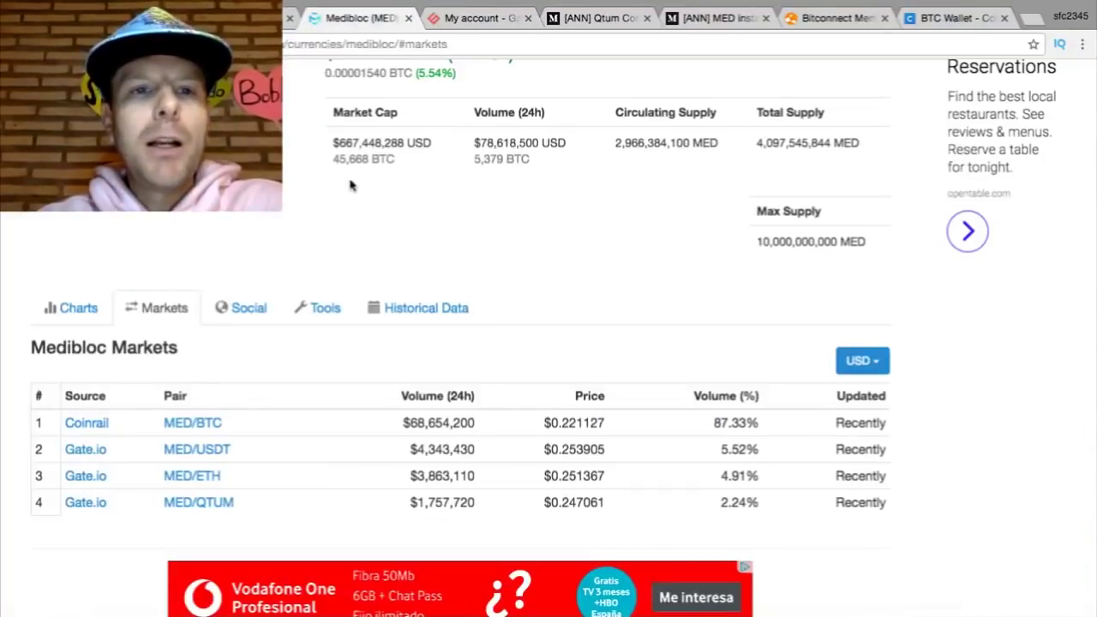
scroll(350, 183, up, 2)
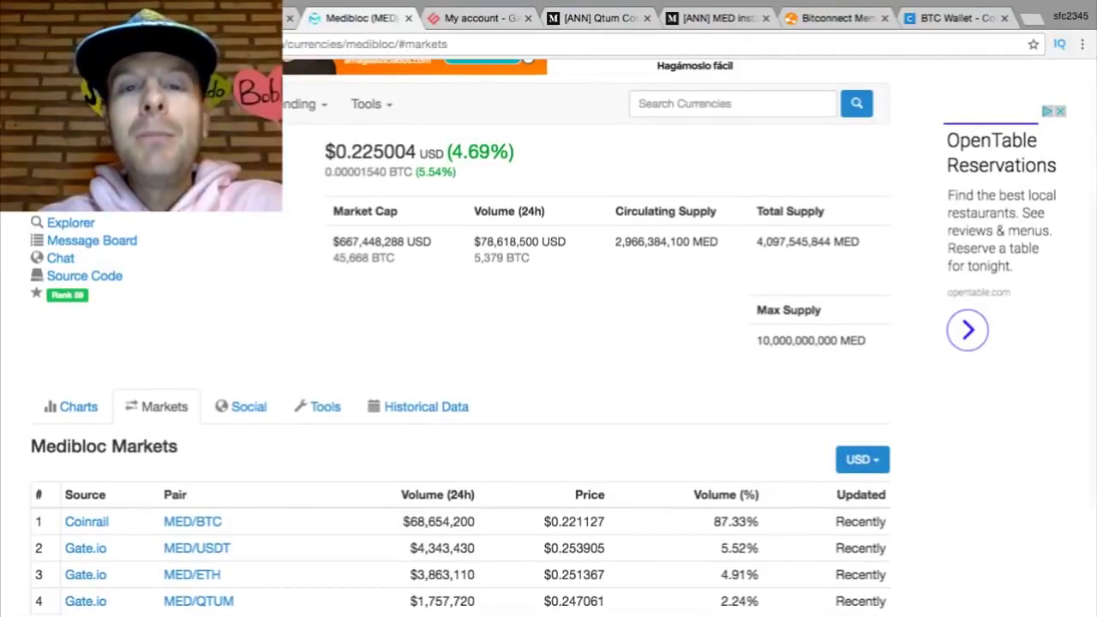
- Return to gate.io and open the MED trading page from the ETH markets
click(472, 19)
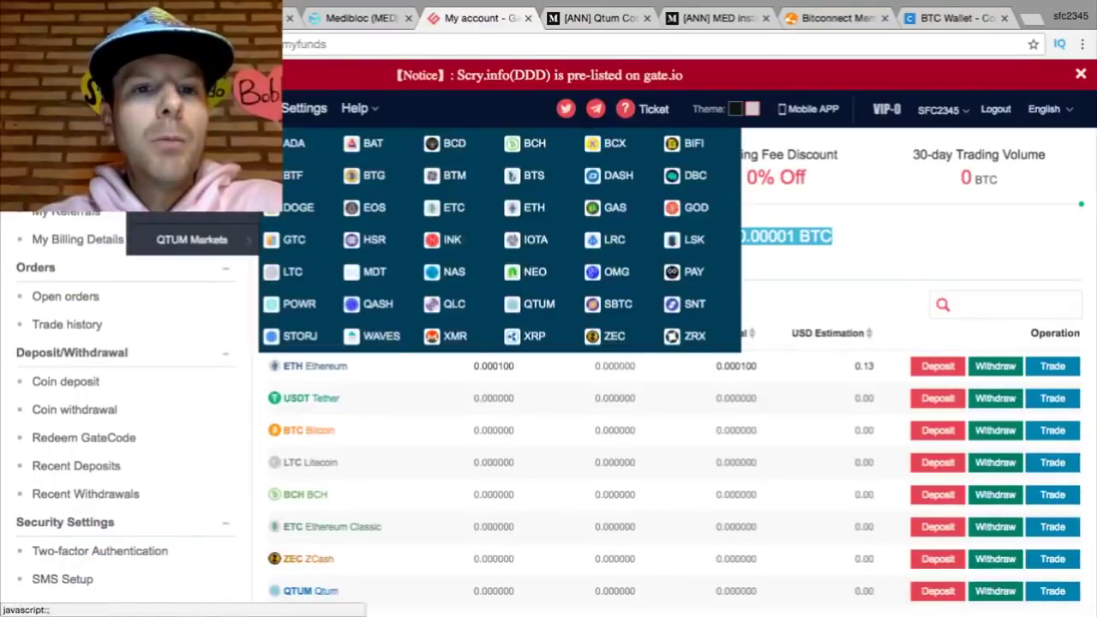
mouse_move(191, 176)
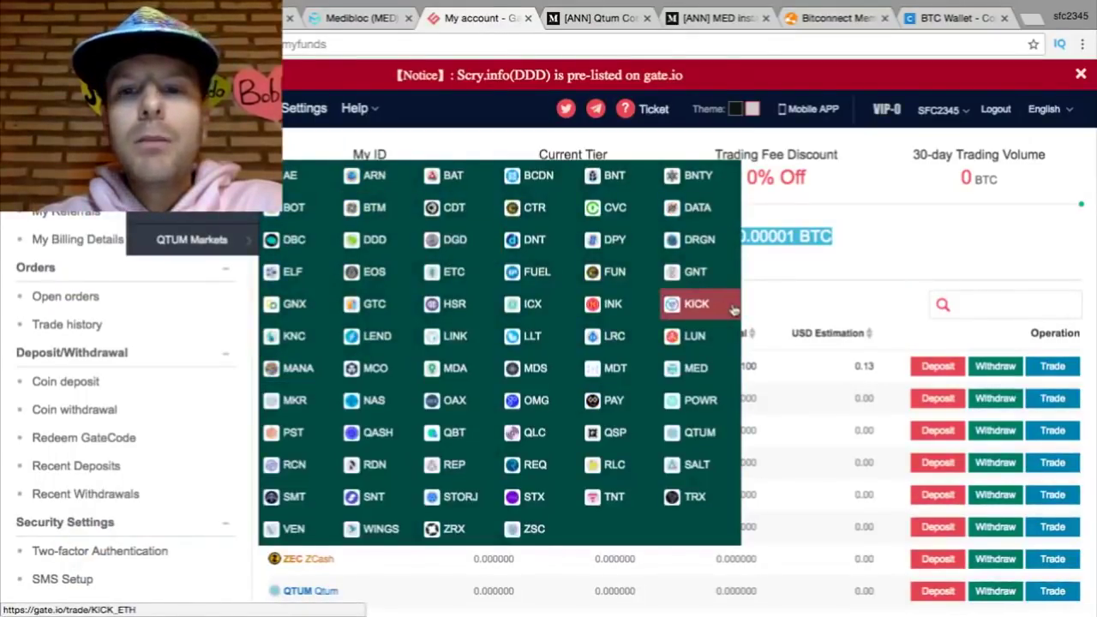
click(695, 371)
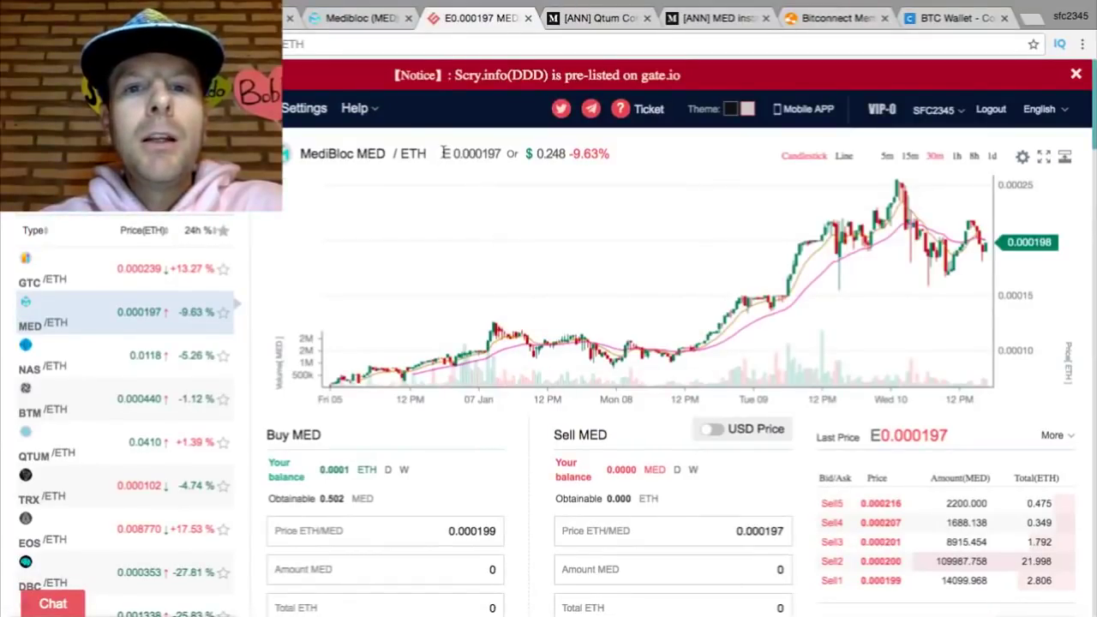
- Examine the current MED price in ETH and the Buy MED order form
drag(442, 156, 510, 153)
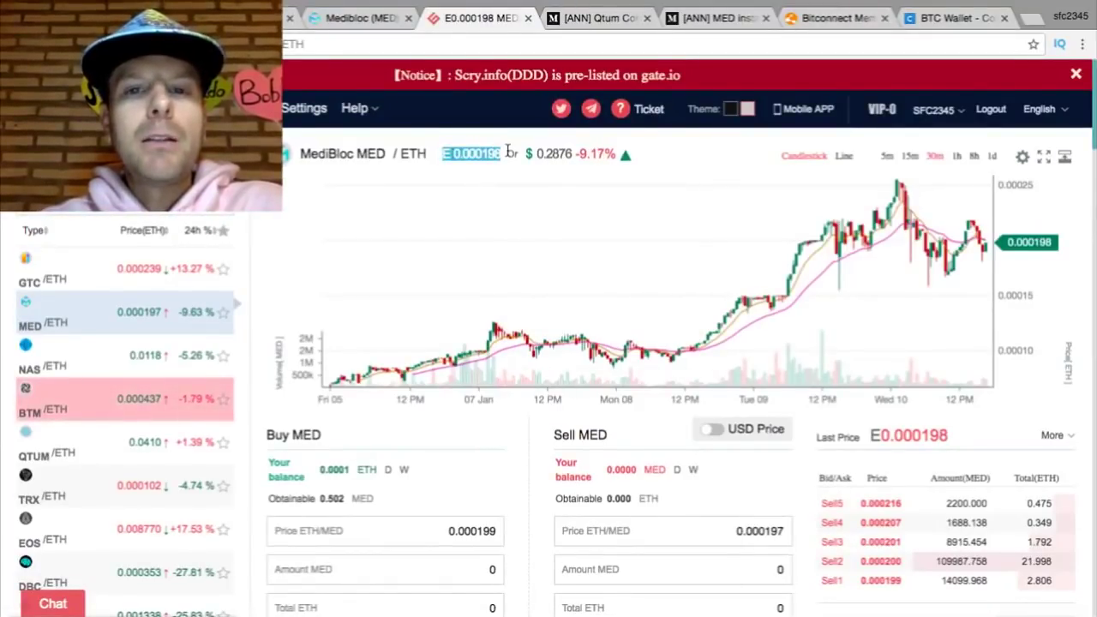
click(505, 155)
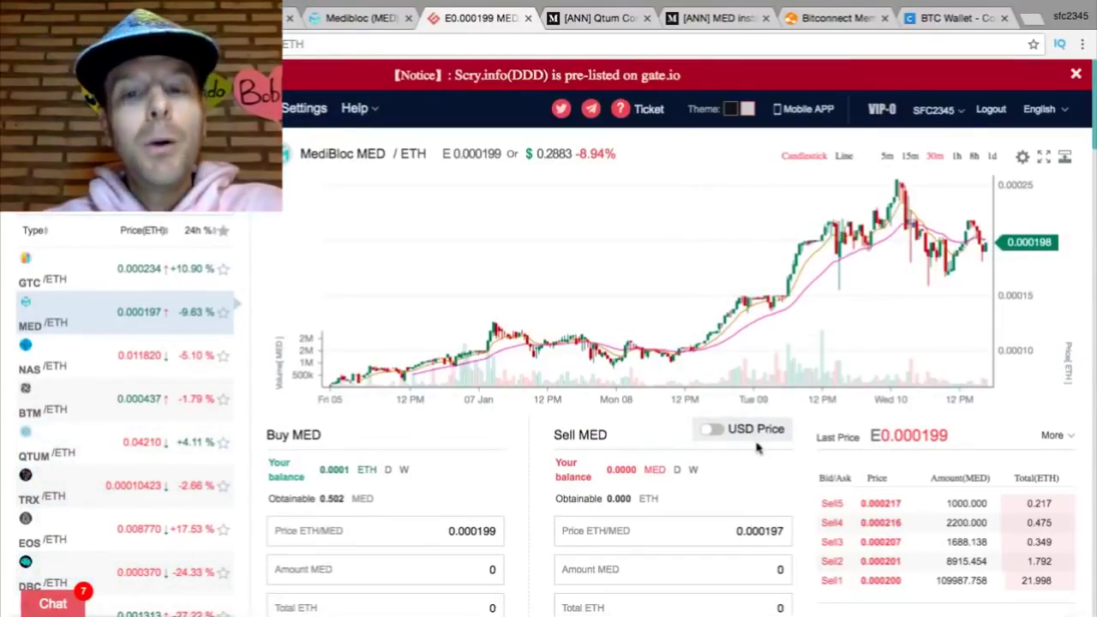
scroll(754, 437, down, 2)
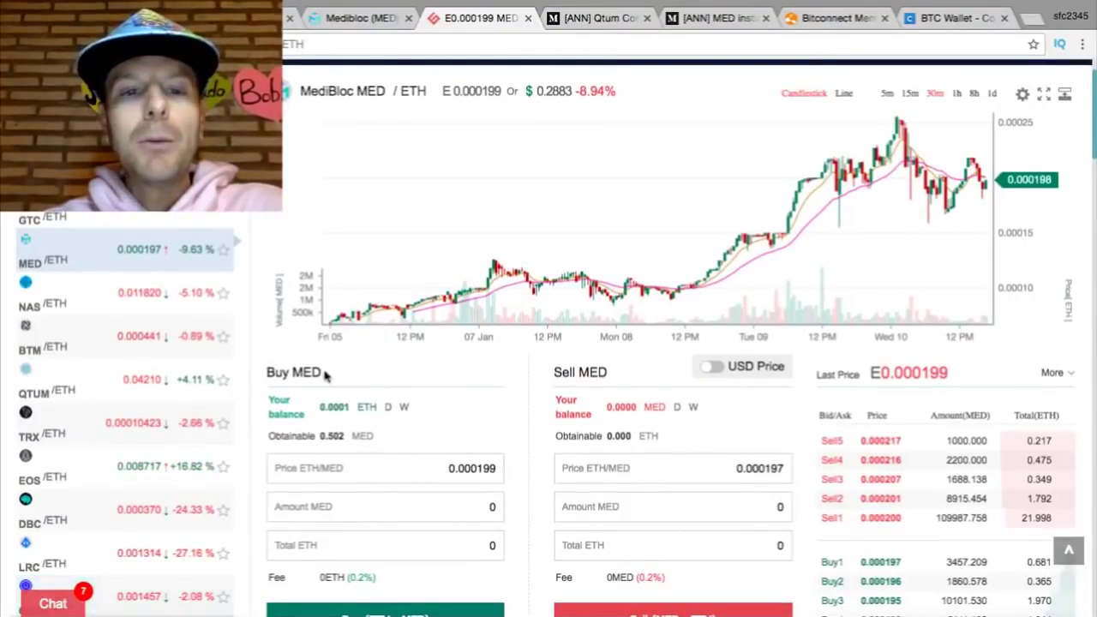
scroll(391, 455, down, 2)
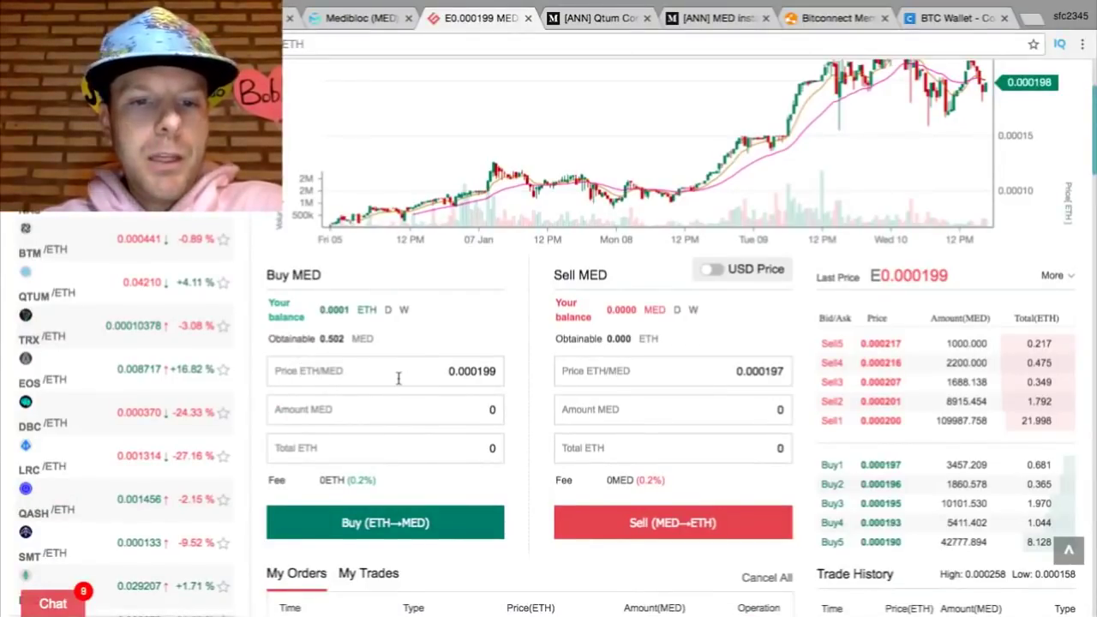
- Examine the ETH balance, obtainable MED, price, amount and total fields of the Buy MED form
scroll(399, 378, down, 1)
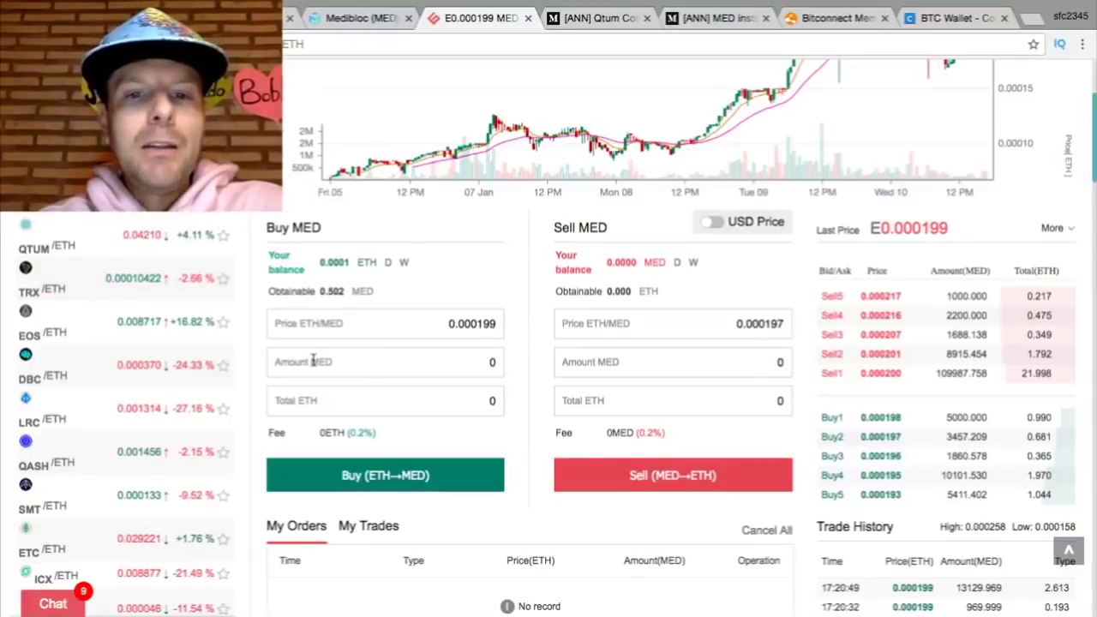
click(425, 369)
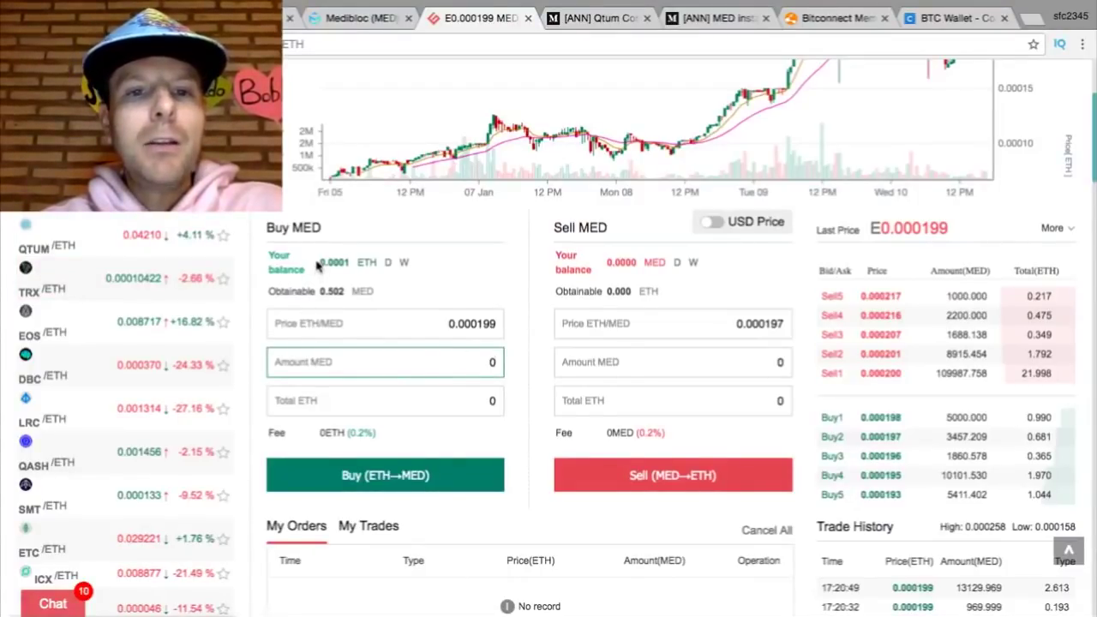
drag(317, 267, 353, 267)
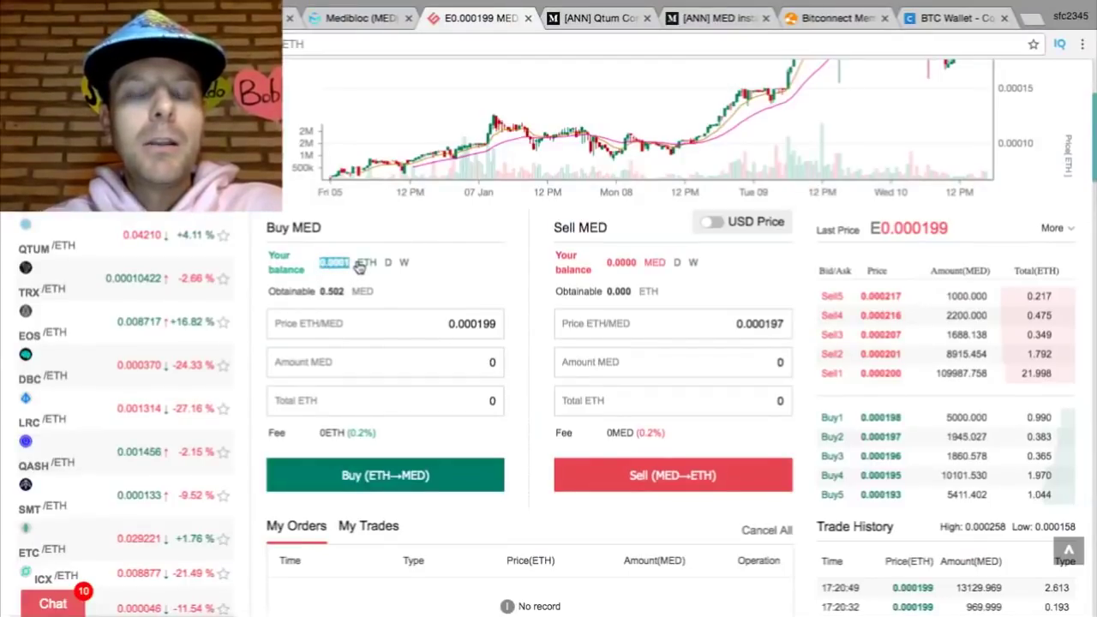
scroll(359, 268, up, 1)
scroll(359, 268, up, 8)
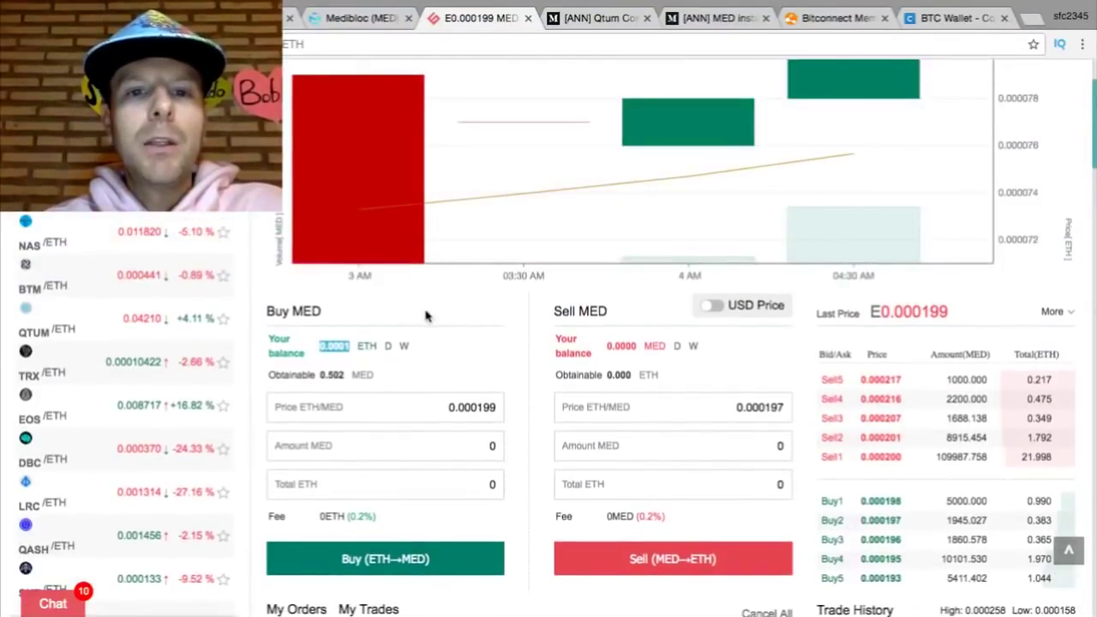
scroll(426, 316, up, 3)
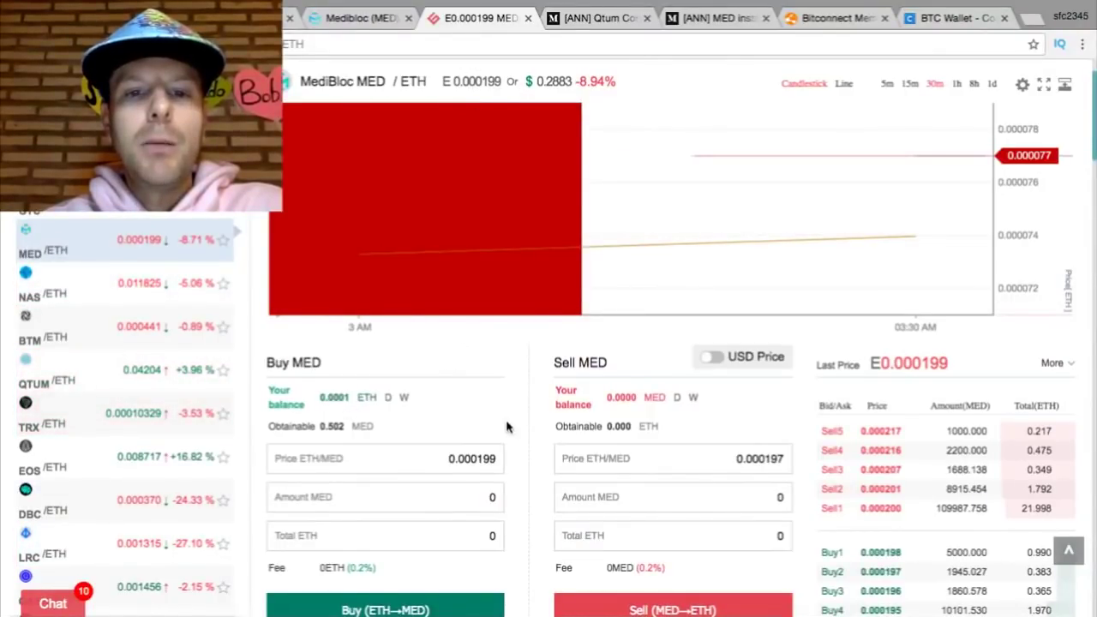
scroll(513, 426, down, 3)
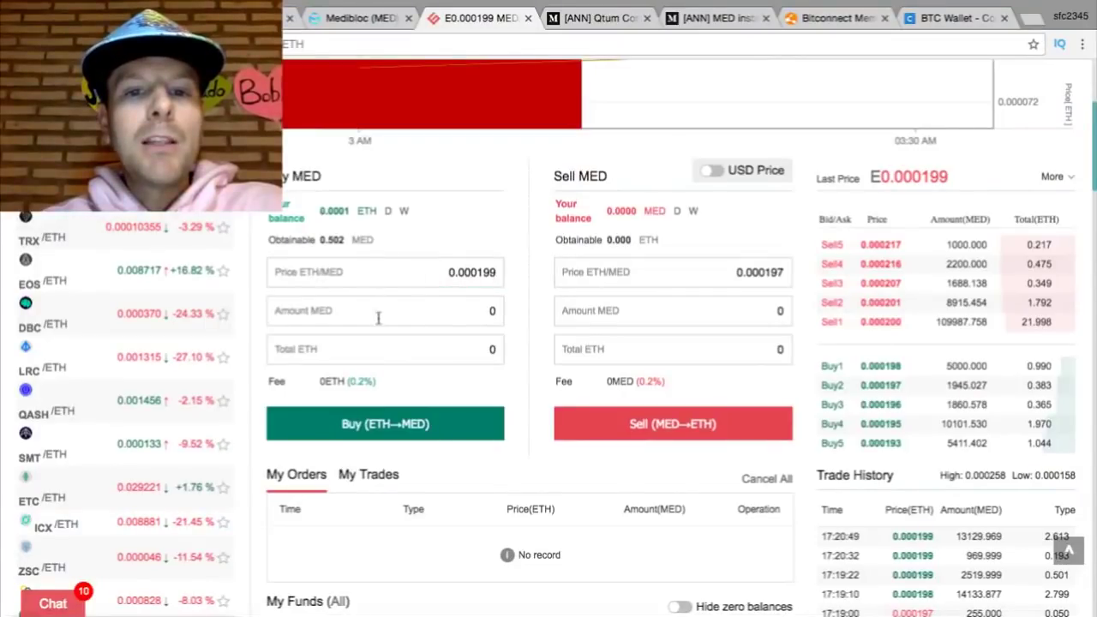
click(347, 318)
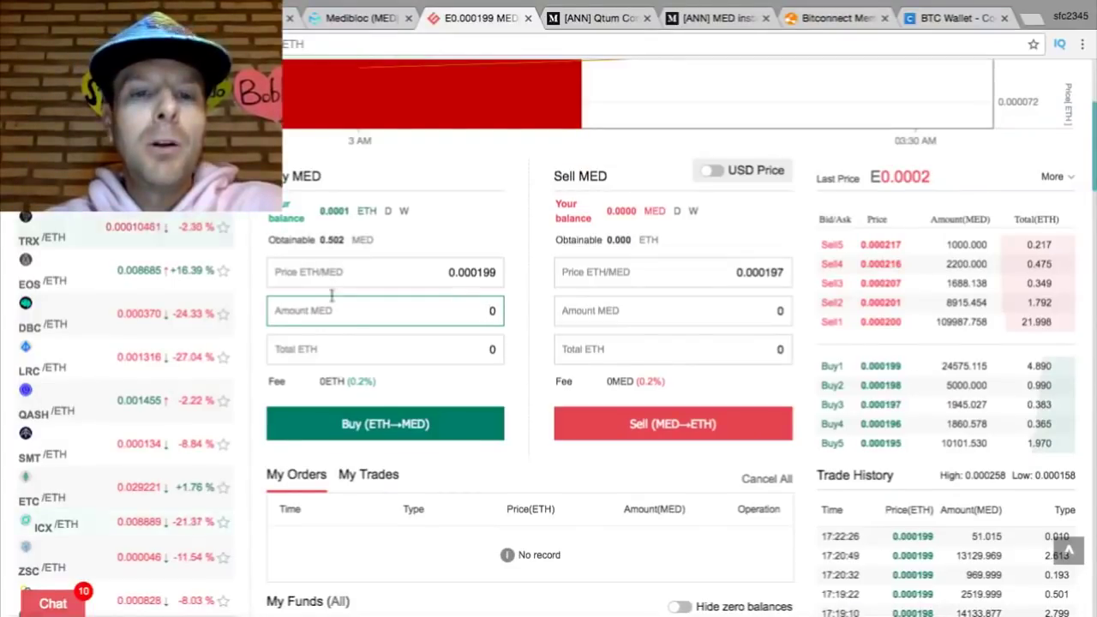
click(289, 348)
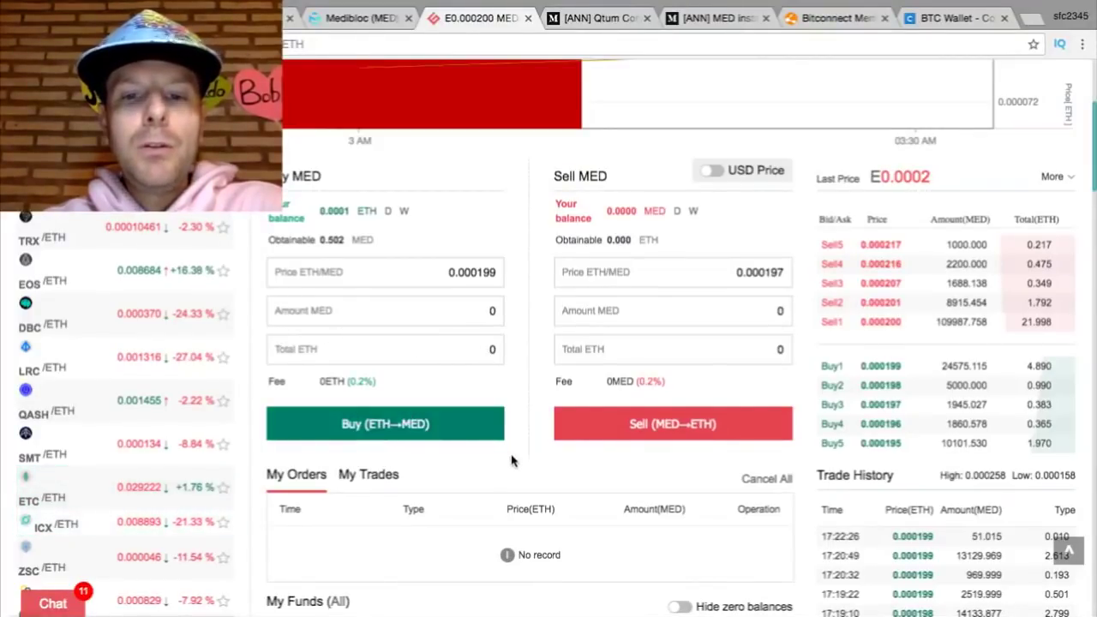
scroll(512, 461, down, 3)
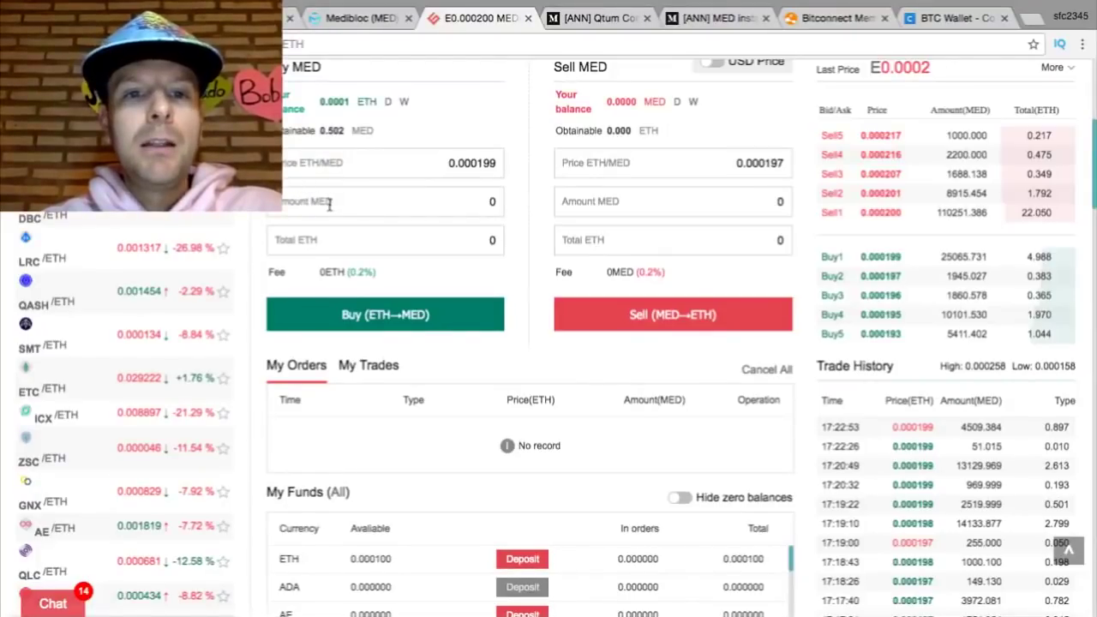
- Set the Buy MED amount to .502 MED and leave the order price at 0.000199 ETH
click(472, 204)
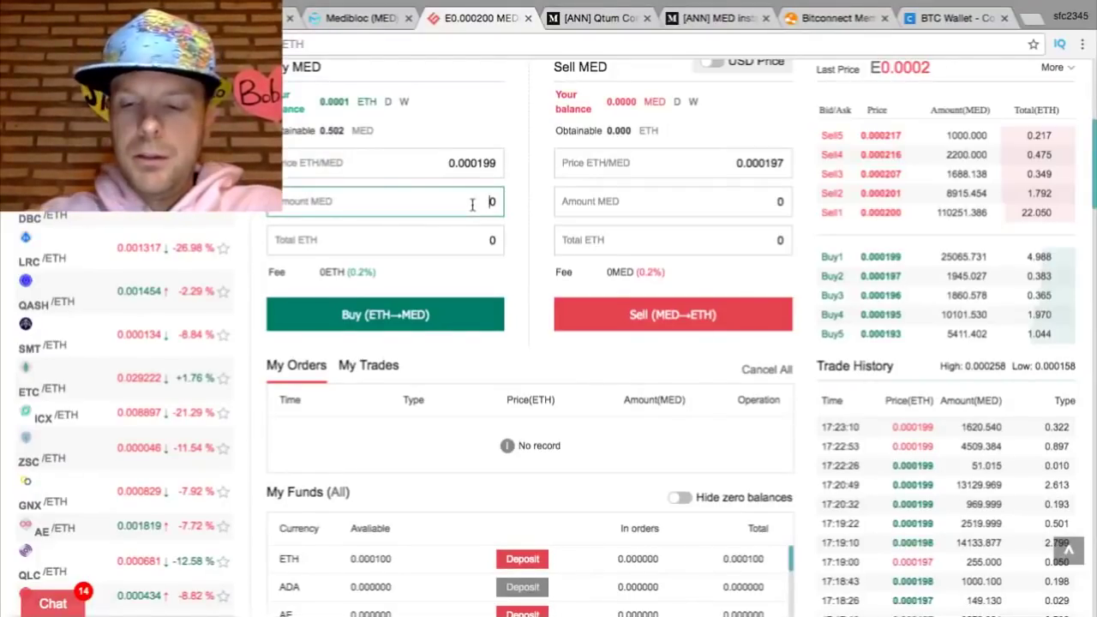
text(502)
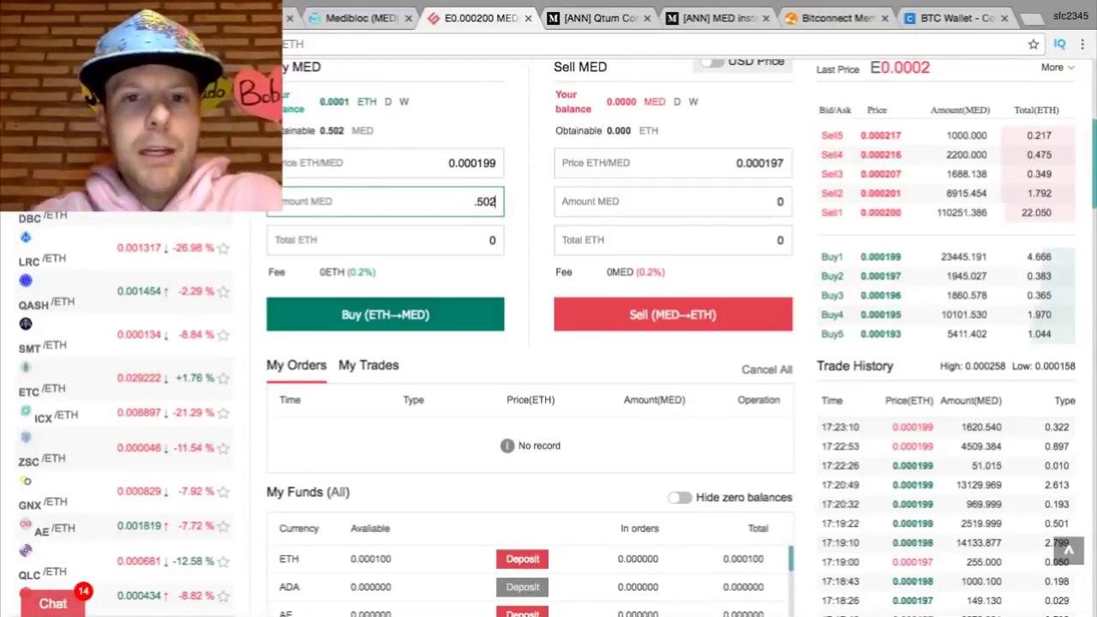
click(430, 234)
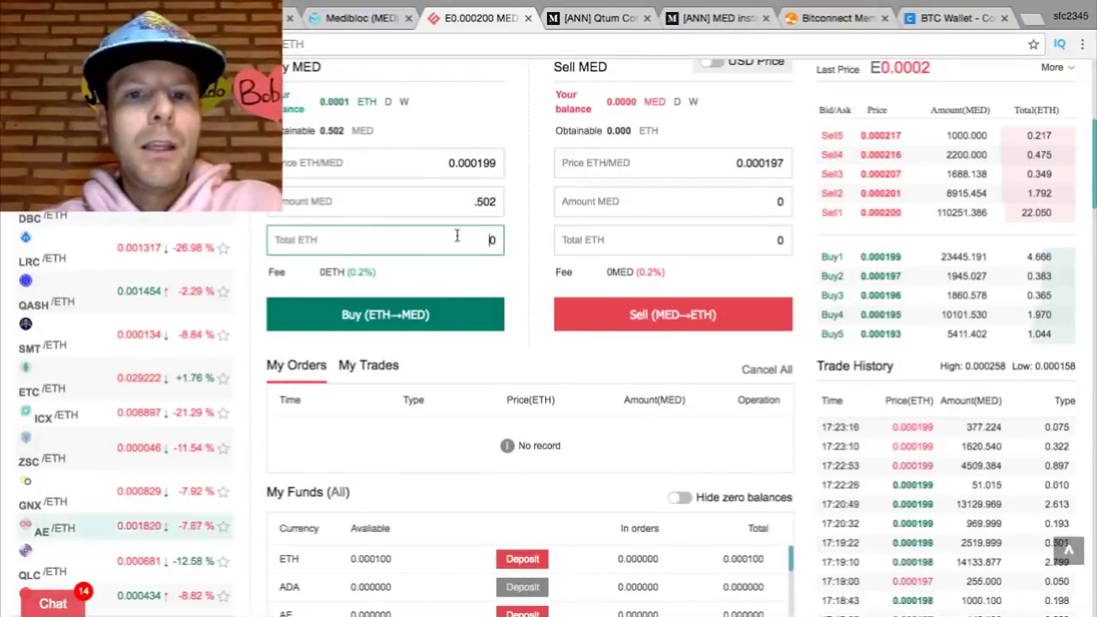
scroll(456, 236, up, 1)
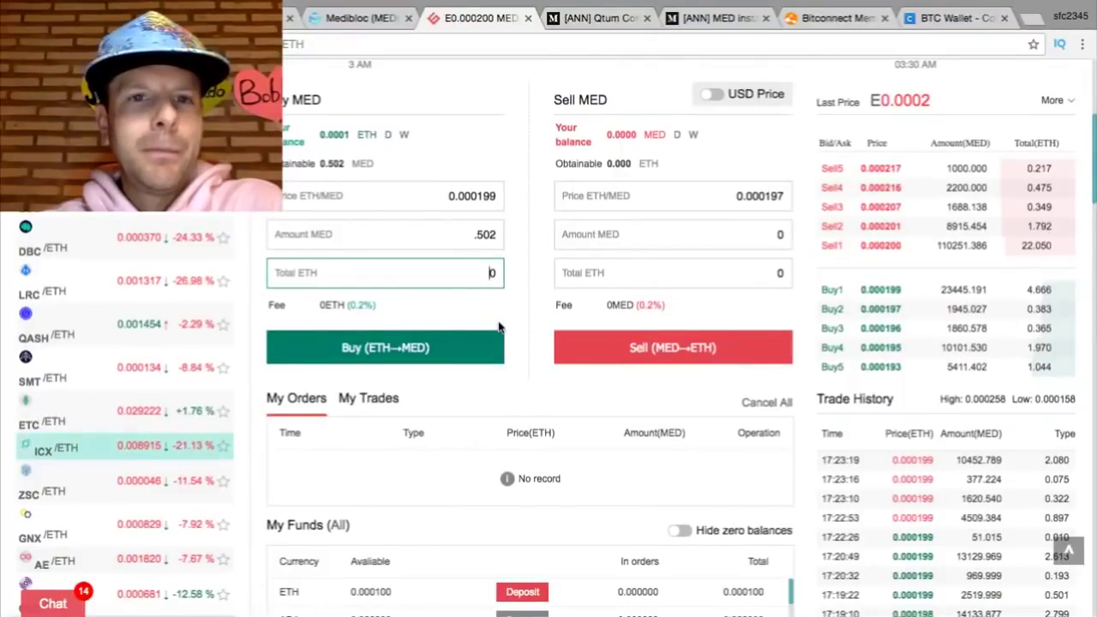
scroll(499, 327, up, 1)
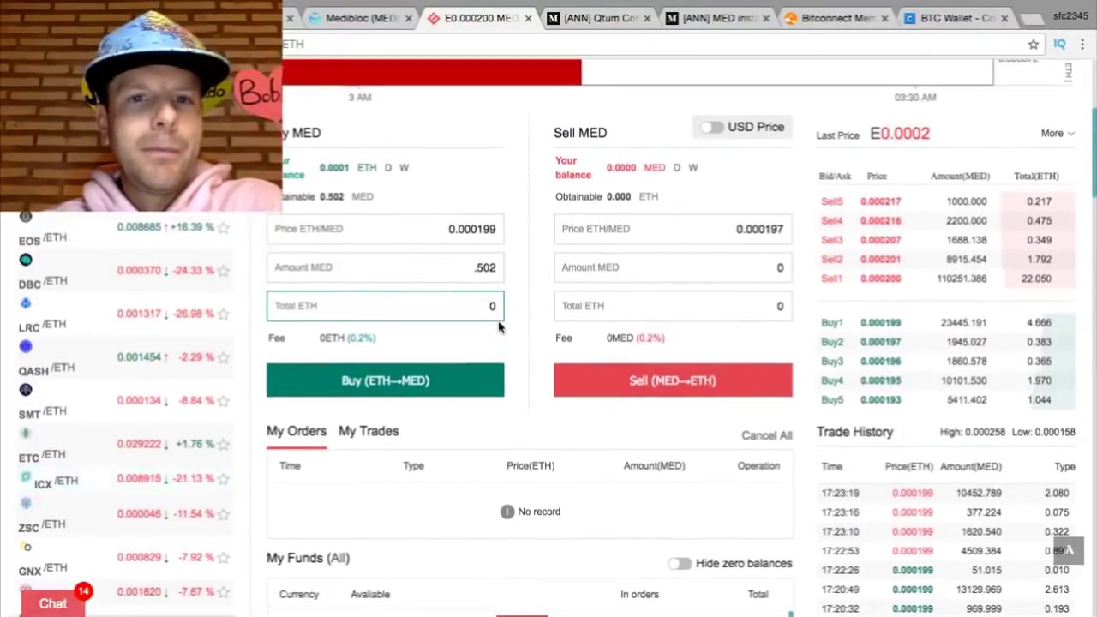
- Try to place and confirm the MED buy order, cancelling at the fund password request
click(392, 382)
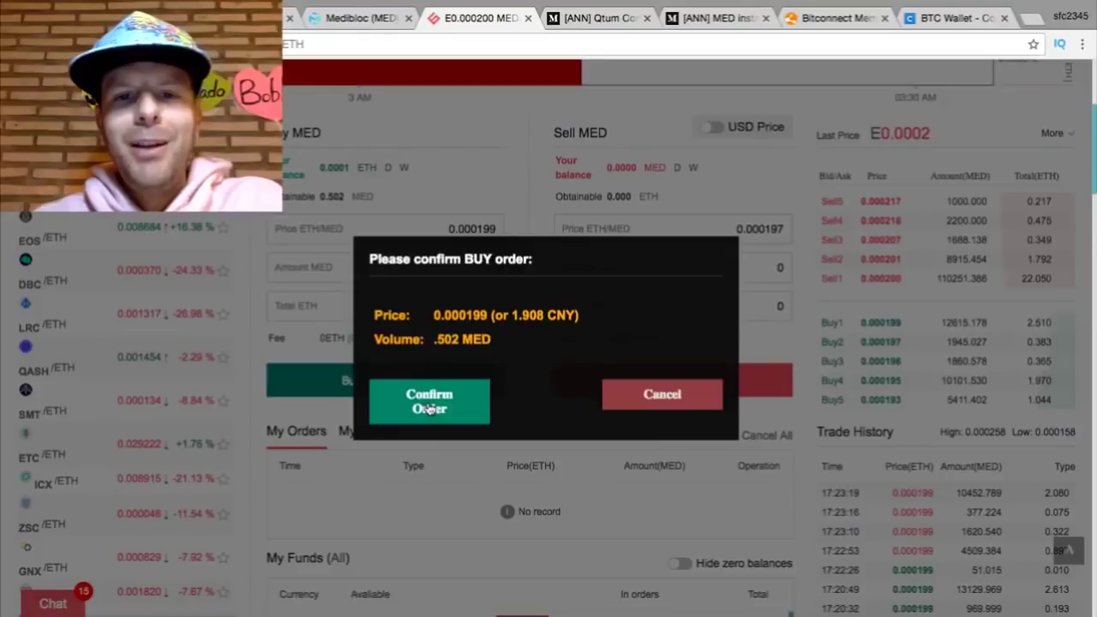
click(429, 408)
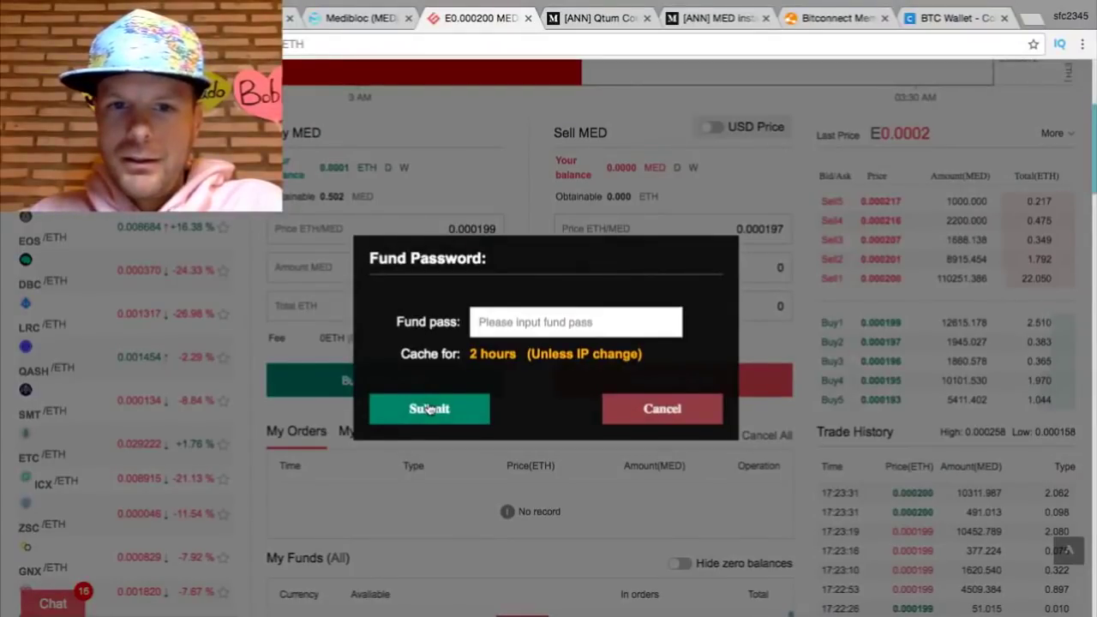
click(663, 411)
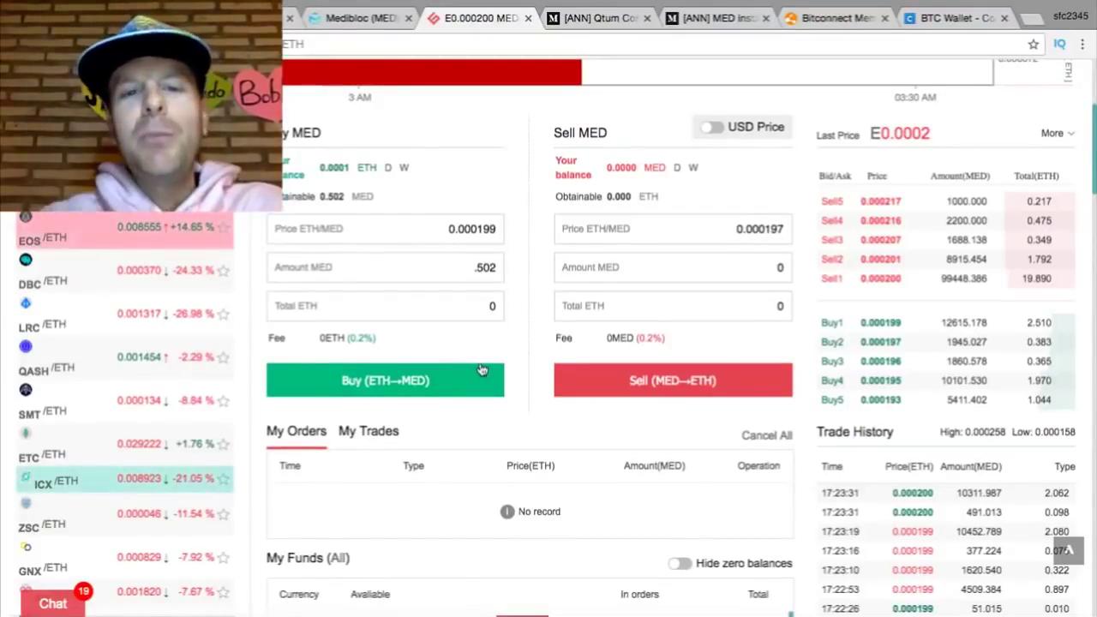
- Open the My Funds page and filter the currencies list by "med"
scroll(482, 370, down, 1)
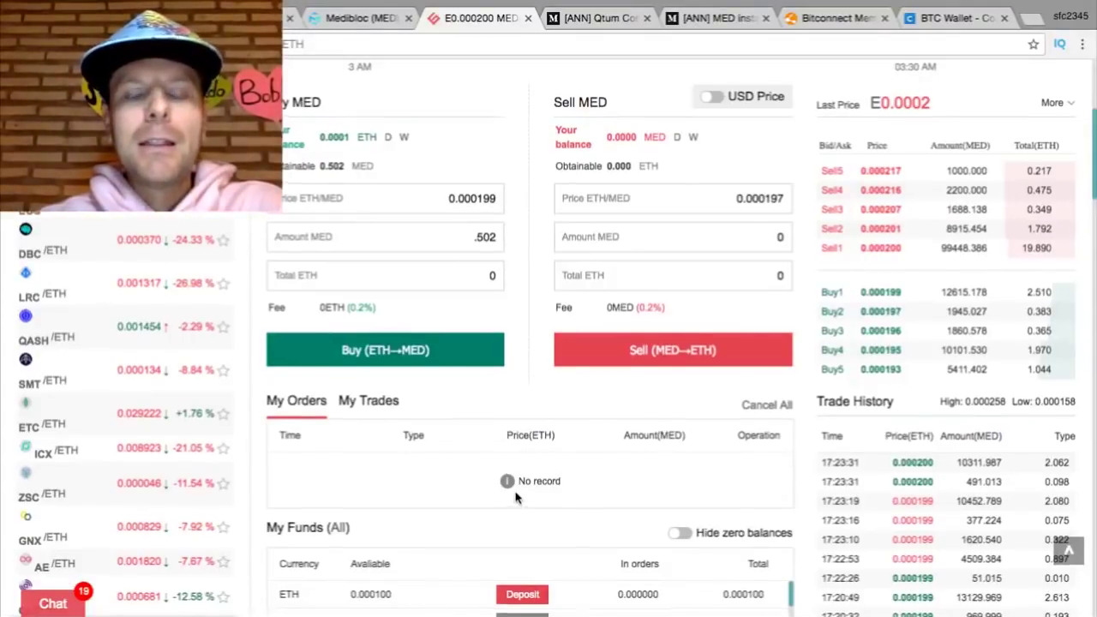
scroll(515, 497, up, 2)
scroll(514, 497, up, 2)
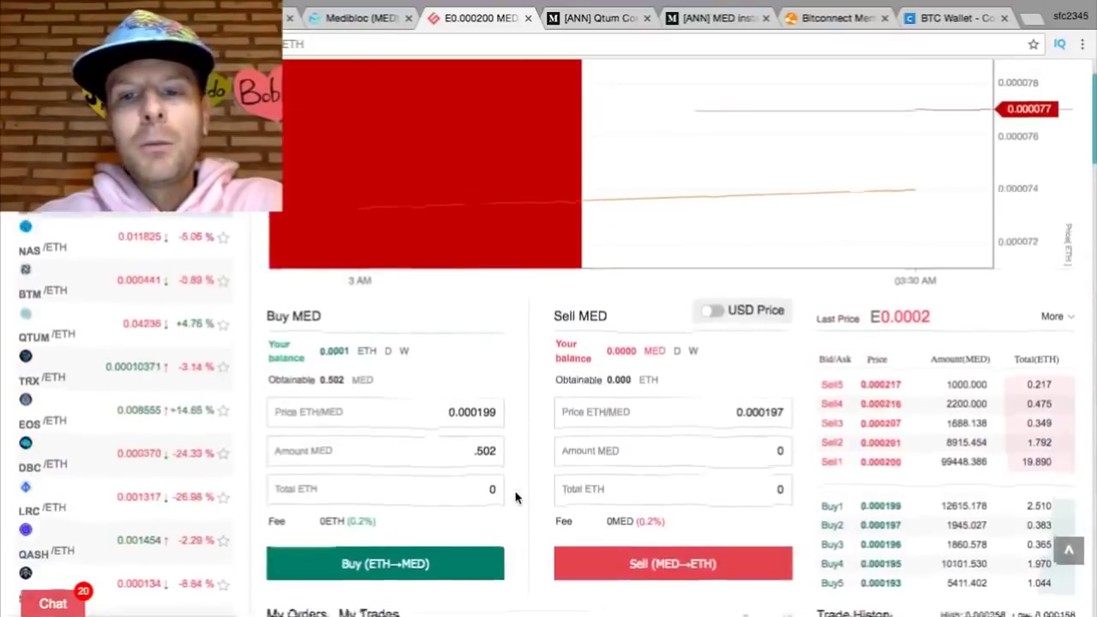
scroll(514, 497, down, 4)
scroll(432, 431, up, 6)
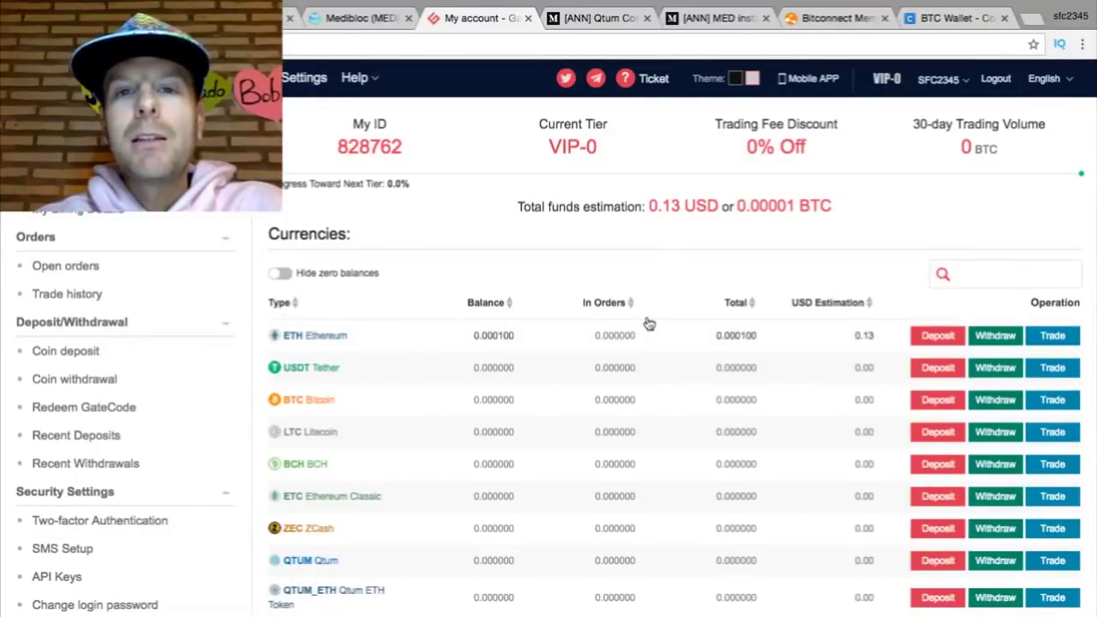
click(947, 275)
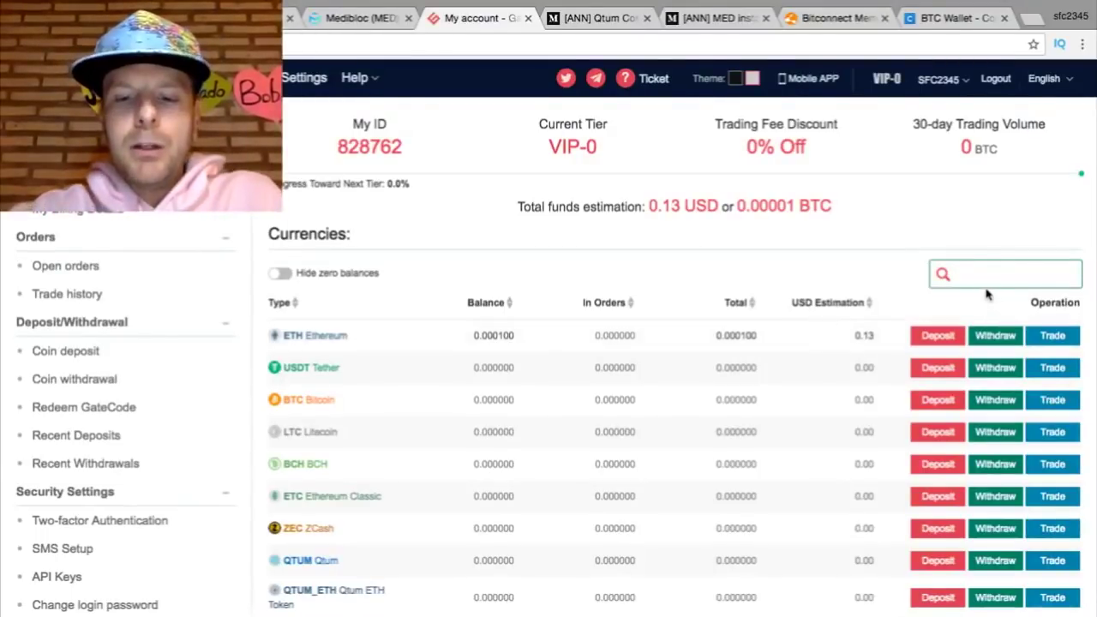
text(med)
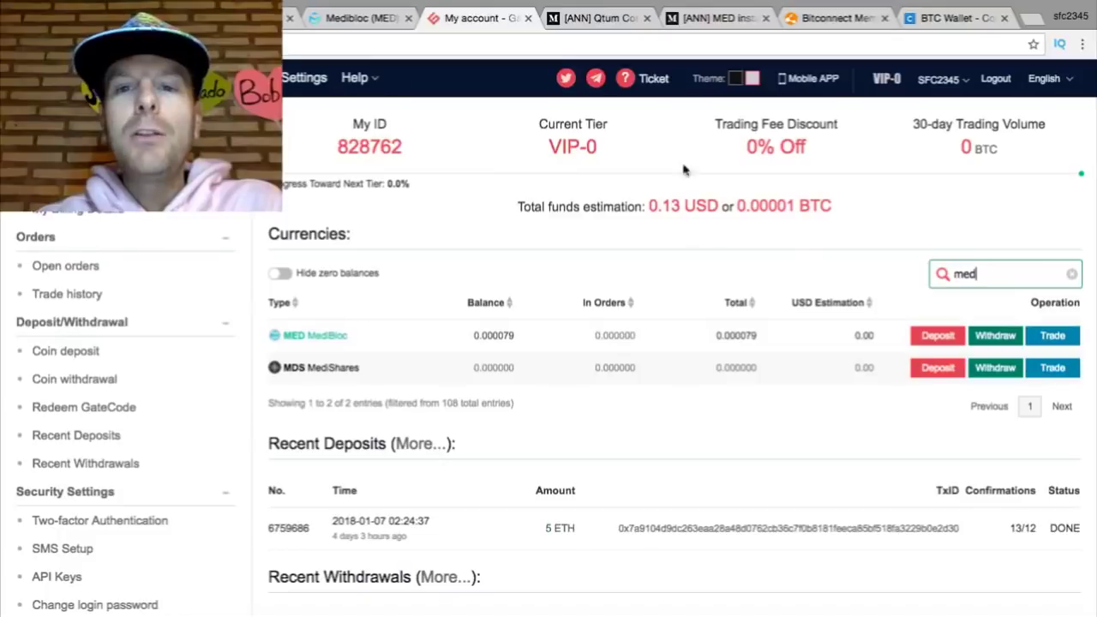
- Open the MediBloc withdrawal form and examine the saved MED address and the last withdrawal records
mouse_move(690, 181)
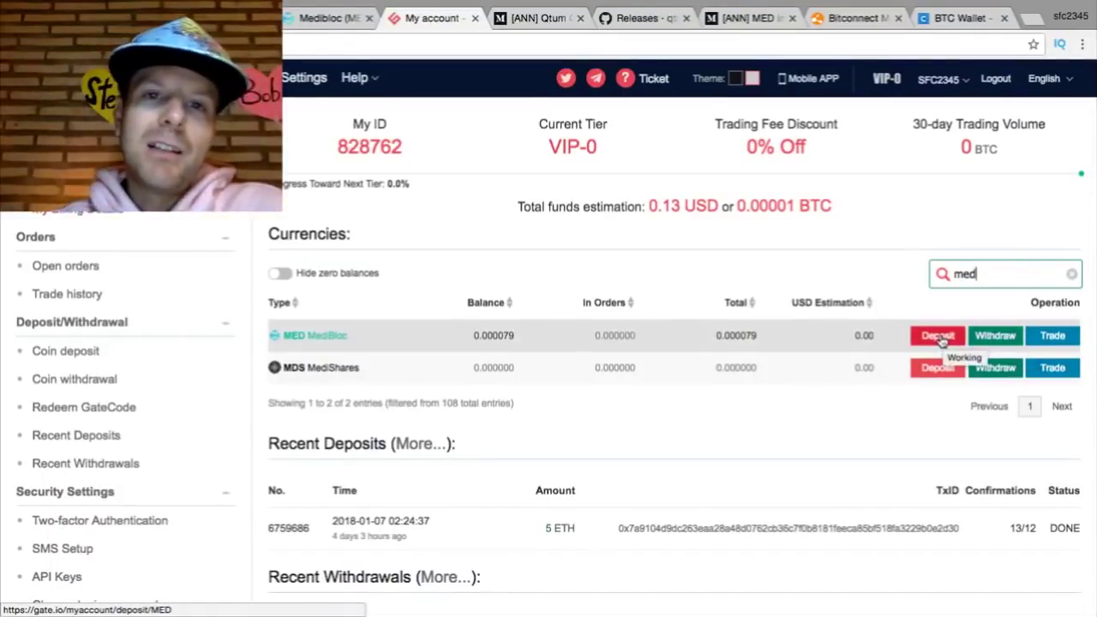
click(987, 338)
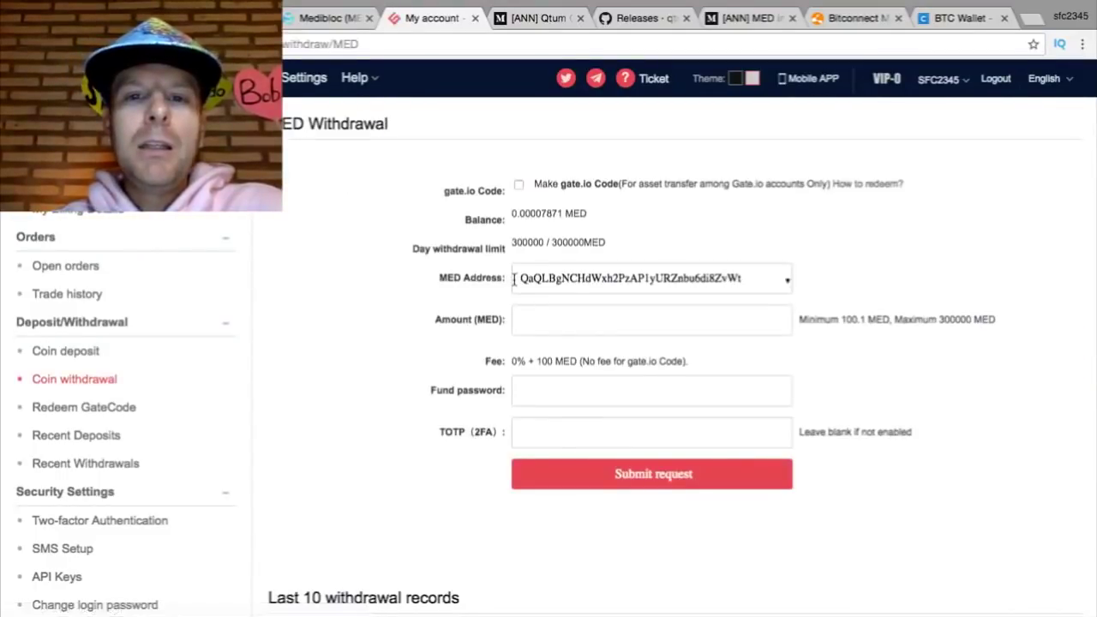
click(650, 287)
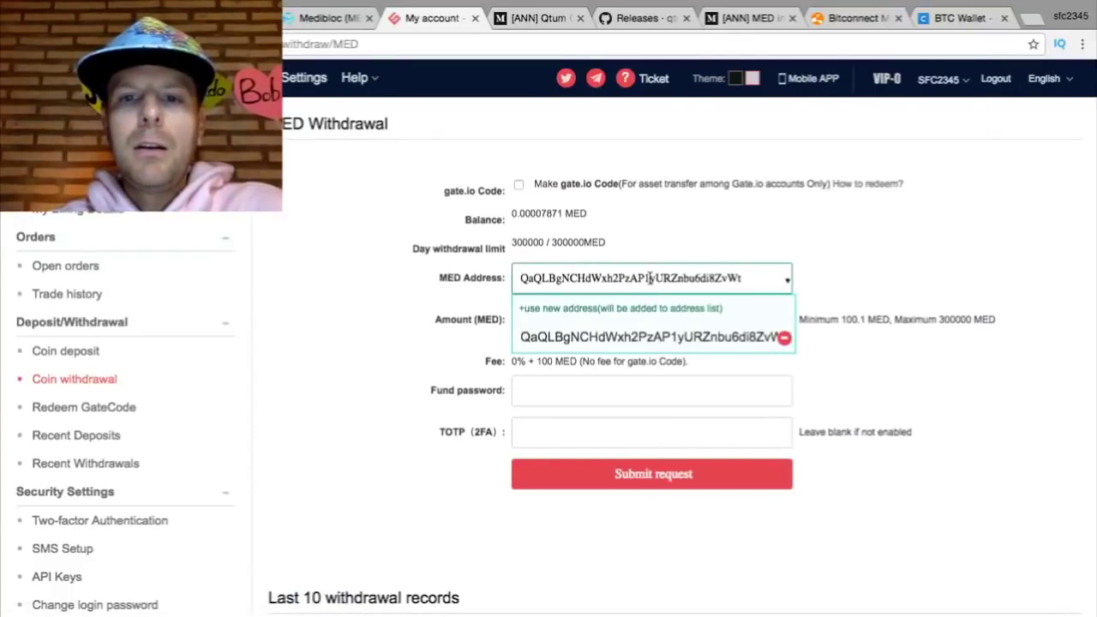
double_click(649, 278)
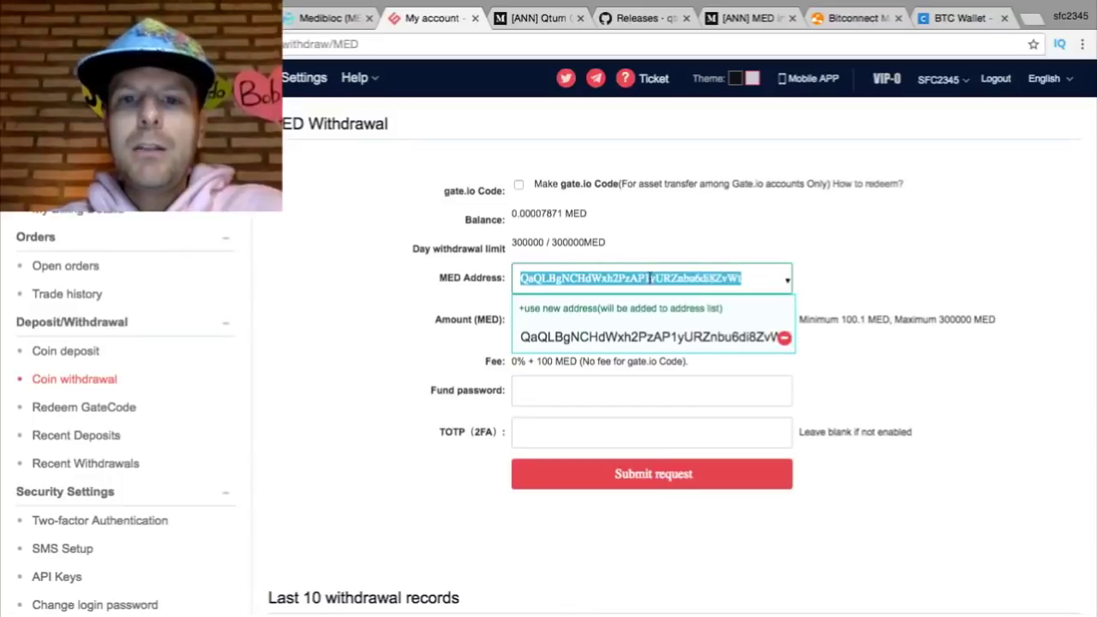
click(857, 253)
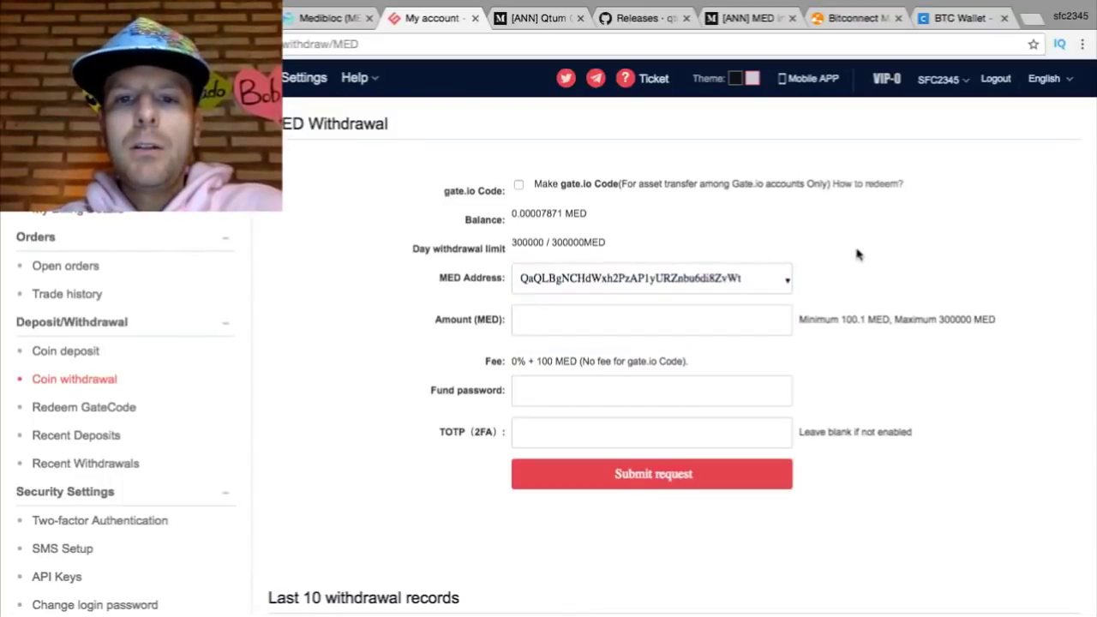
scroll(857, 255, down, 3)
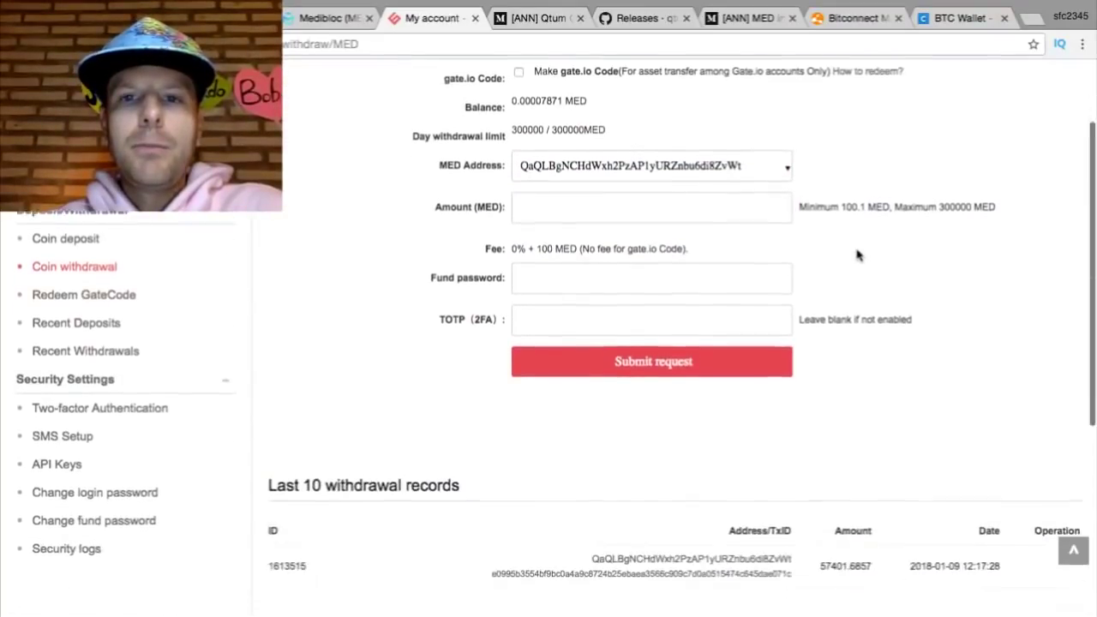
scroll(857, 254, up, 3)
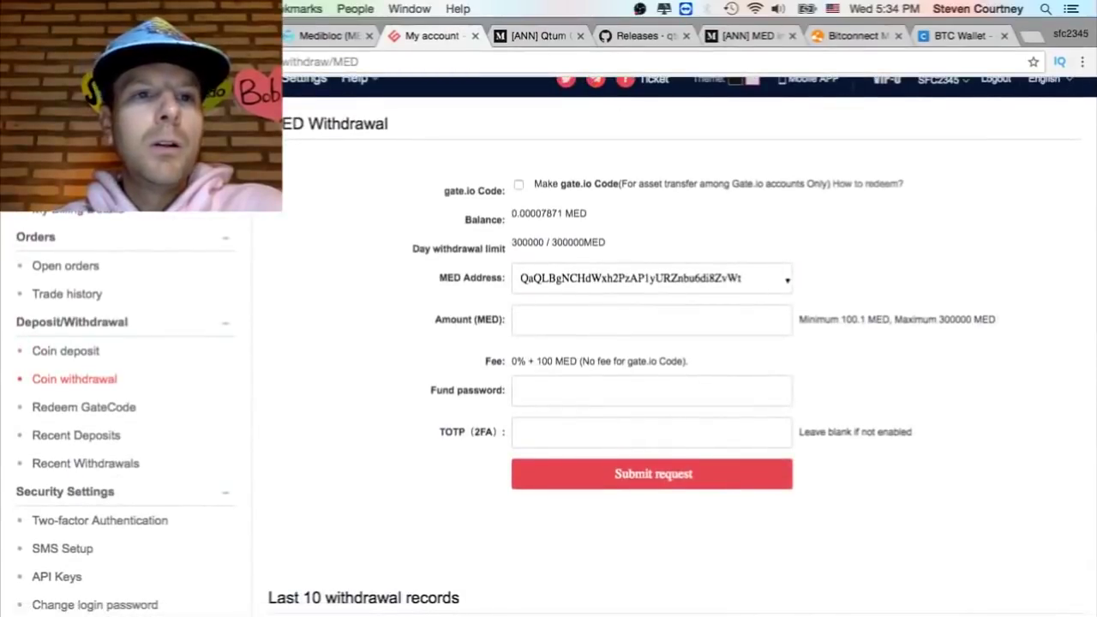
- Return from the MED withdrawal form to the currencies list on the My Funds page
key(super+bracketleft)
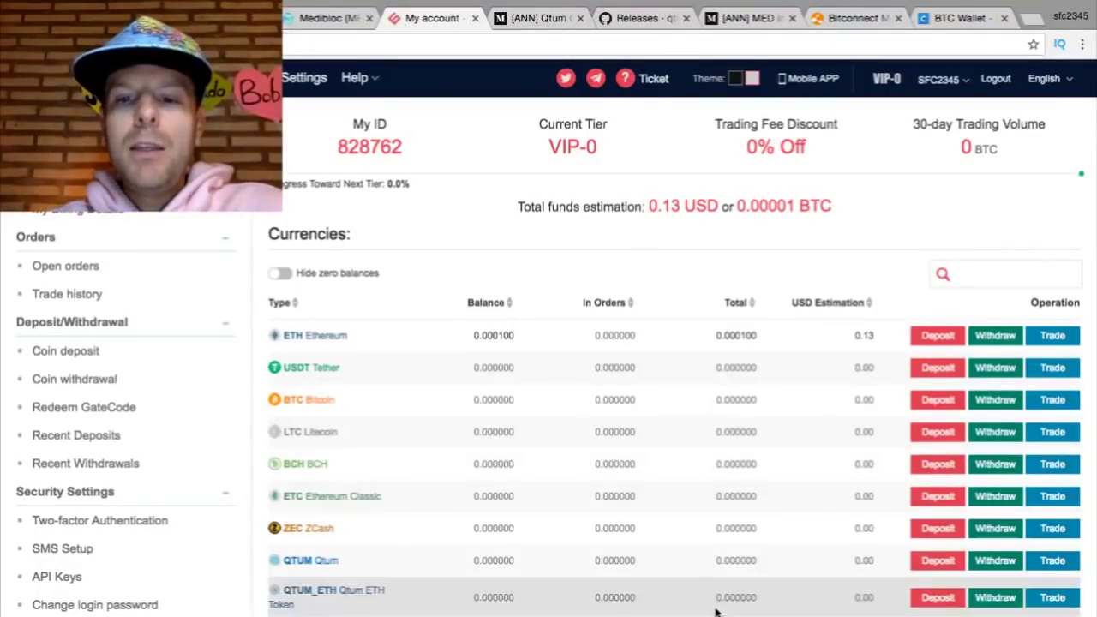
mouse_move(718, 614)
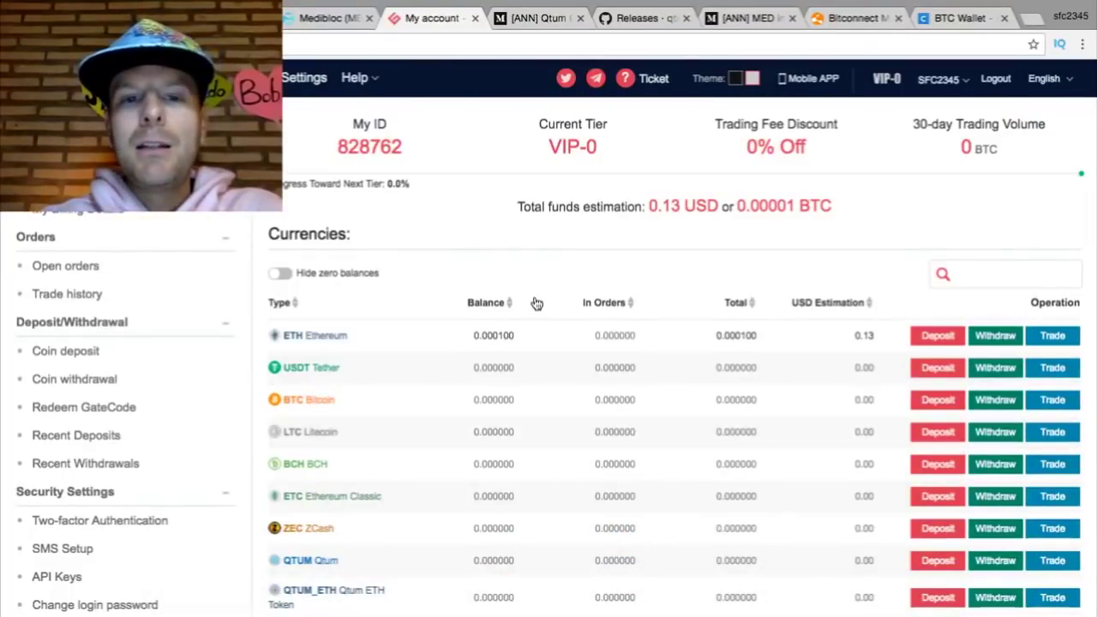
scroll(536, 303, up, 1)
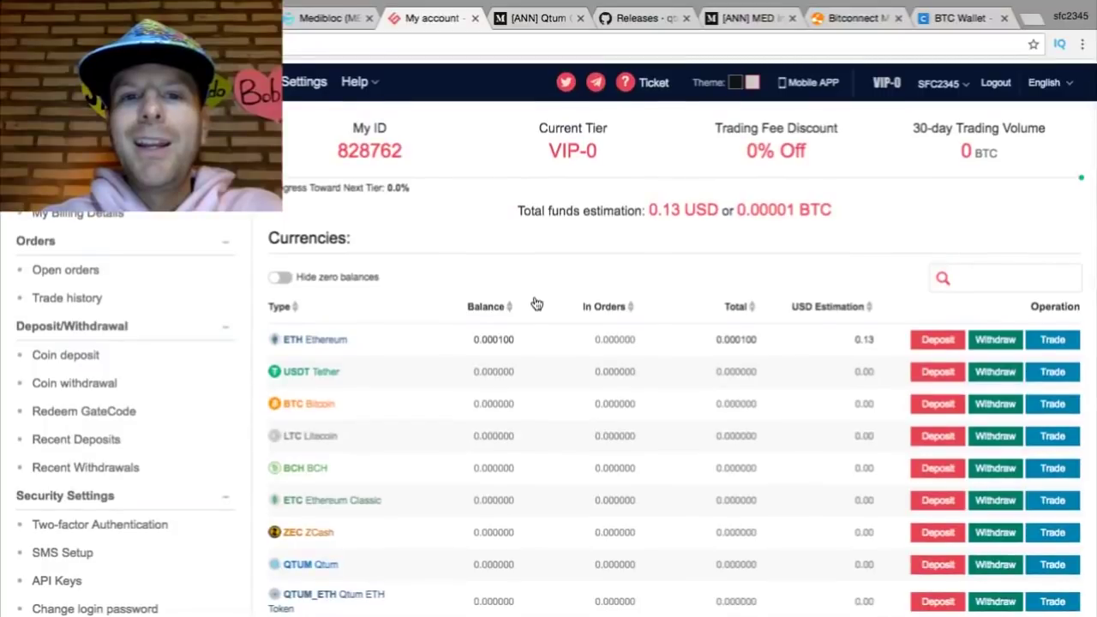
scroll(536, 303, down, 1)
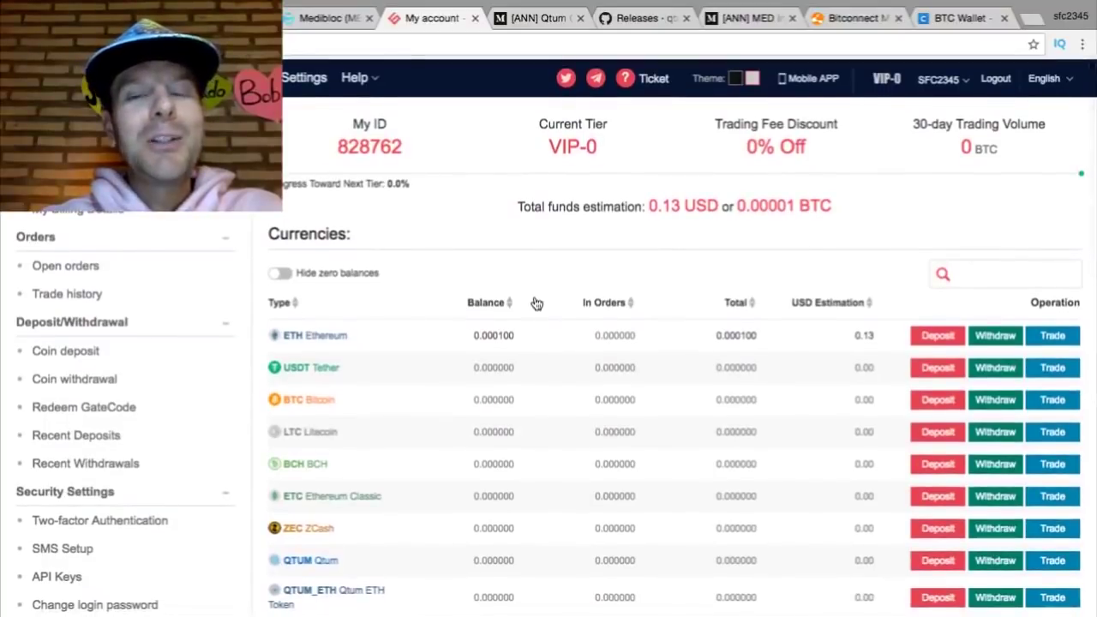